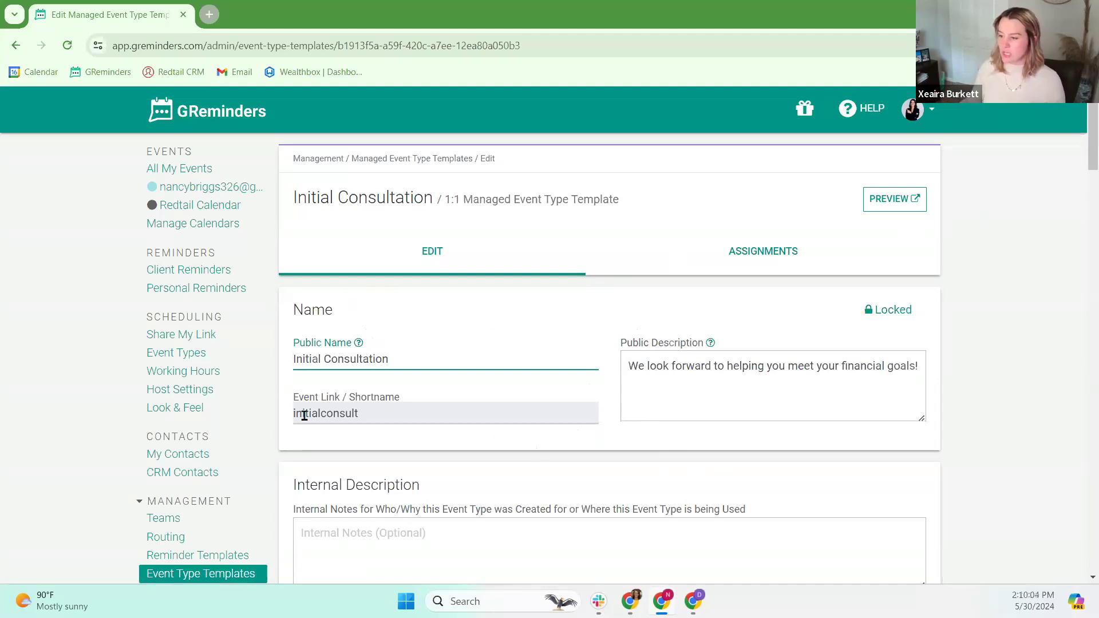
Review the template's name and internal description sections and examine the available location options without choosing one
{"action": "mouse_move", "coordinate": [878, 318]}
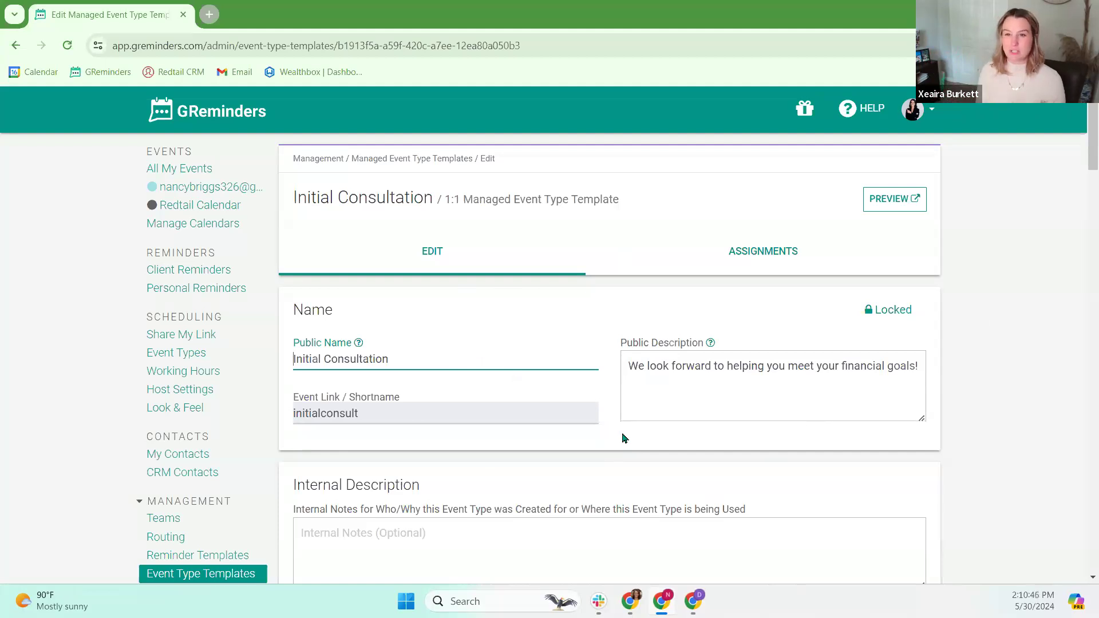
{"action": "scroll", "coordinate": [640, 443], "scroll_direction": "down", "scroll_amount": 2}
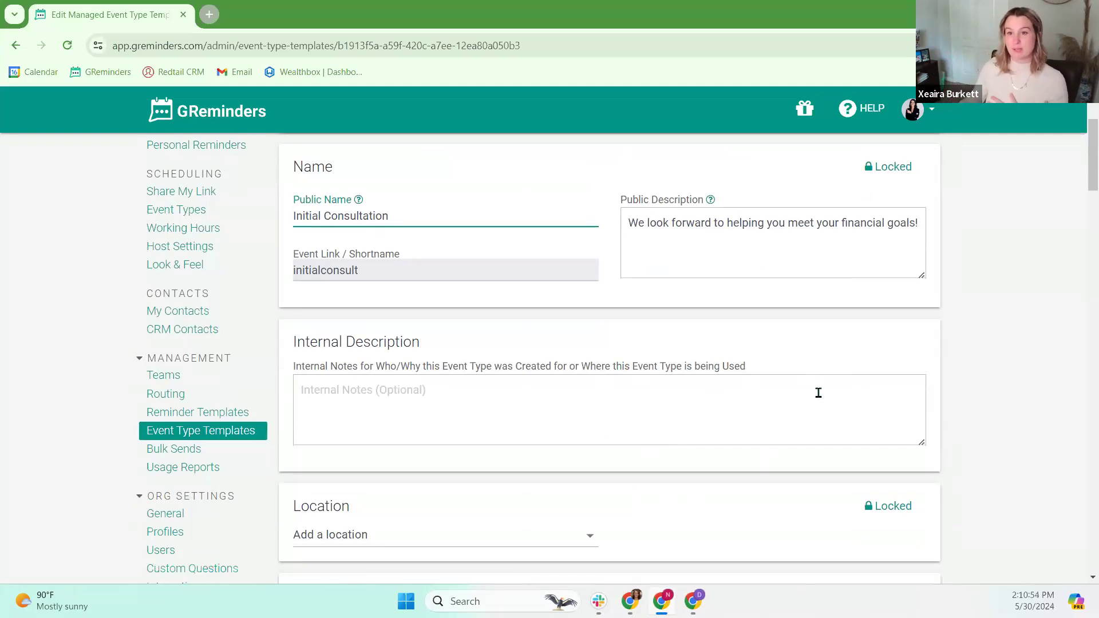
{"action": "scroll", "coordinate": [819, 395], "scroll_direction": "down", "scroll_amount": 2}
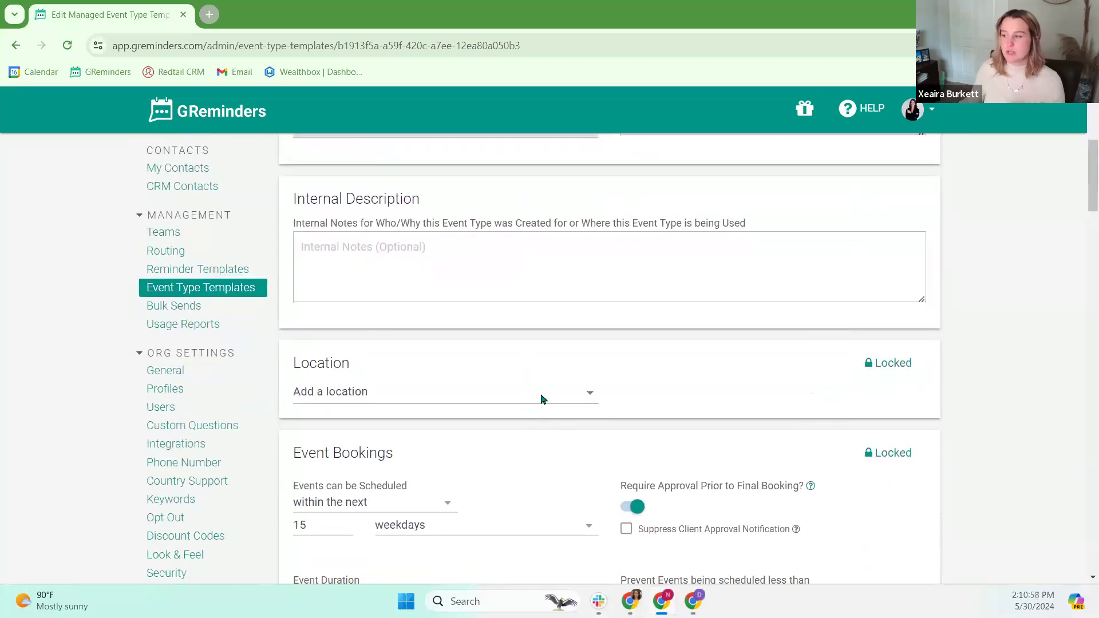
{"action": "left_click", "coordinate": [542, 400]}
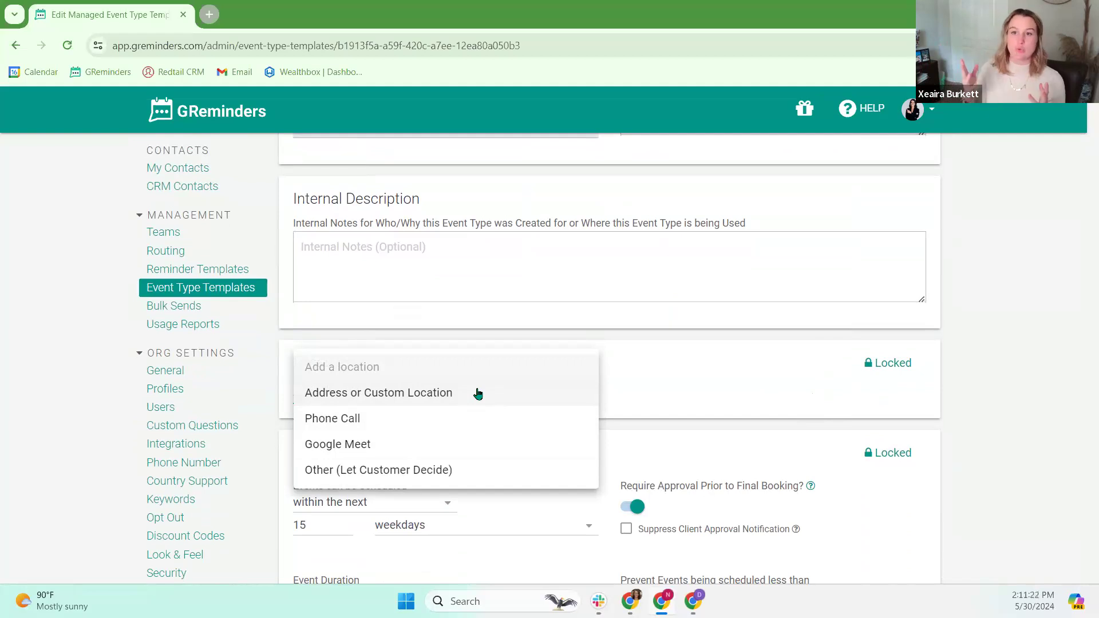
{"action": "left_click", "coordinate": [704, 405]}
Examine the event booking settings and the choices for when a time can be scheduled, leaving the selection as is
{"action": "scroll", "coordinate": [705, 404], "scroll_direction": "down", "scroll_amount": 2}
{"action": "scroll", "coordinate": [705, 405], "scroll_direction": "down", "scroll_amount": 1}
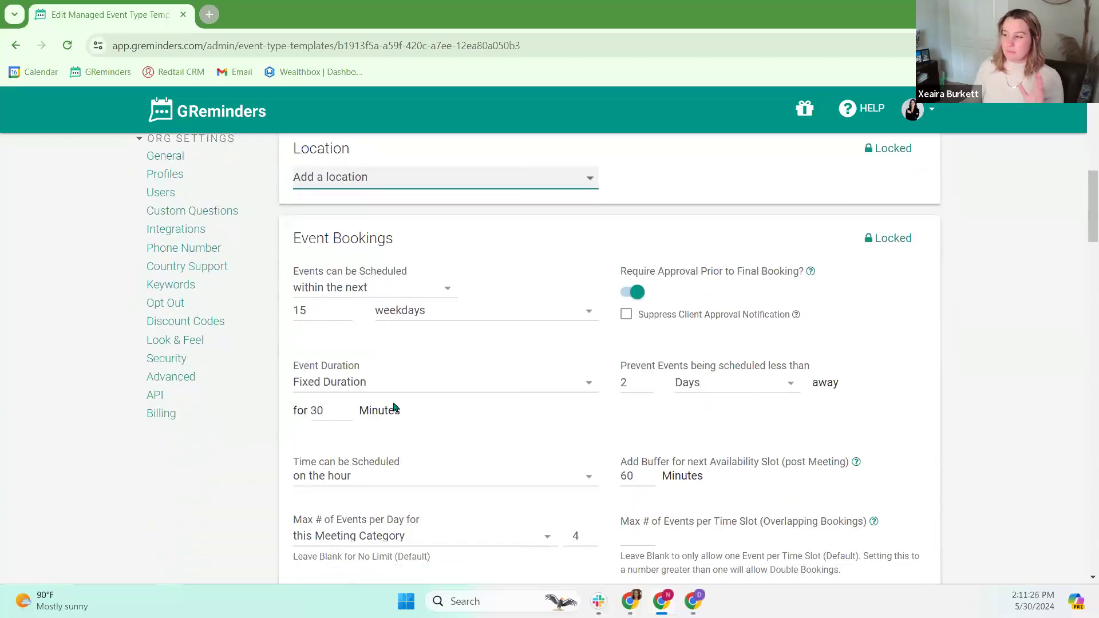
{"action": "scroll", "coordinate": [969, 415], "scroll_direction": "down", "scroll_amount": 1}
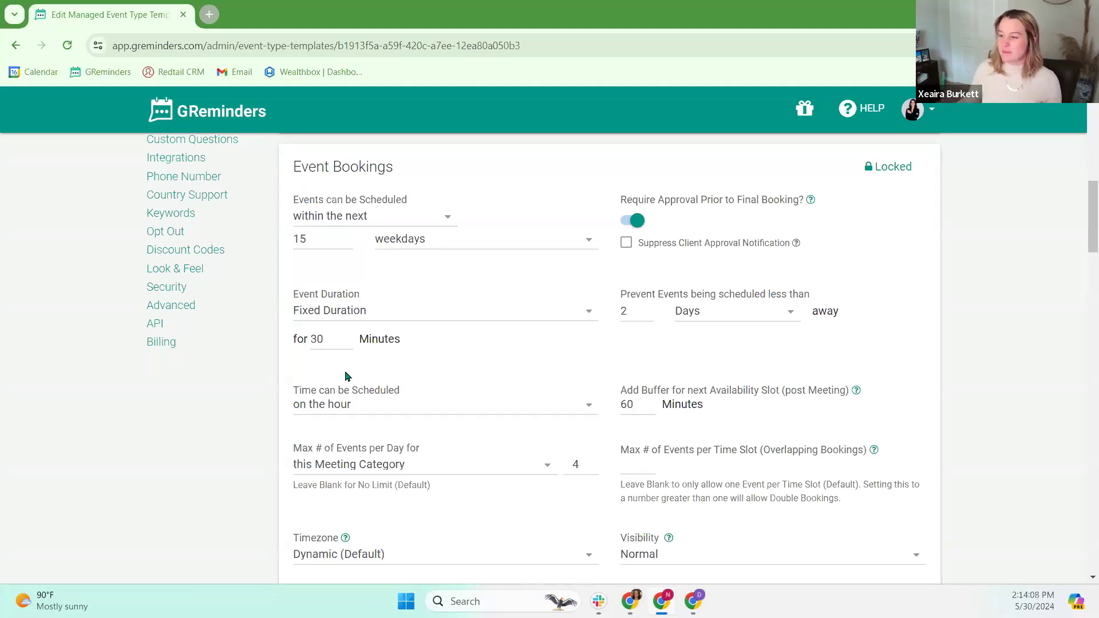
{"action": "left_click", "coordinate": [354, 404]}
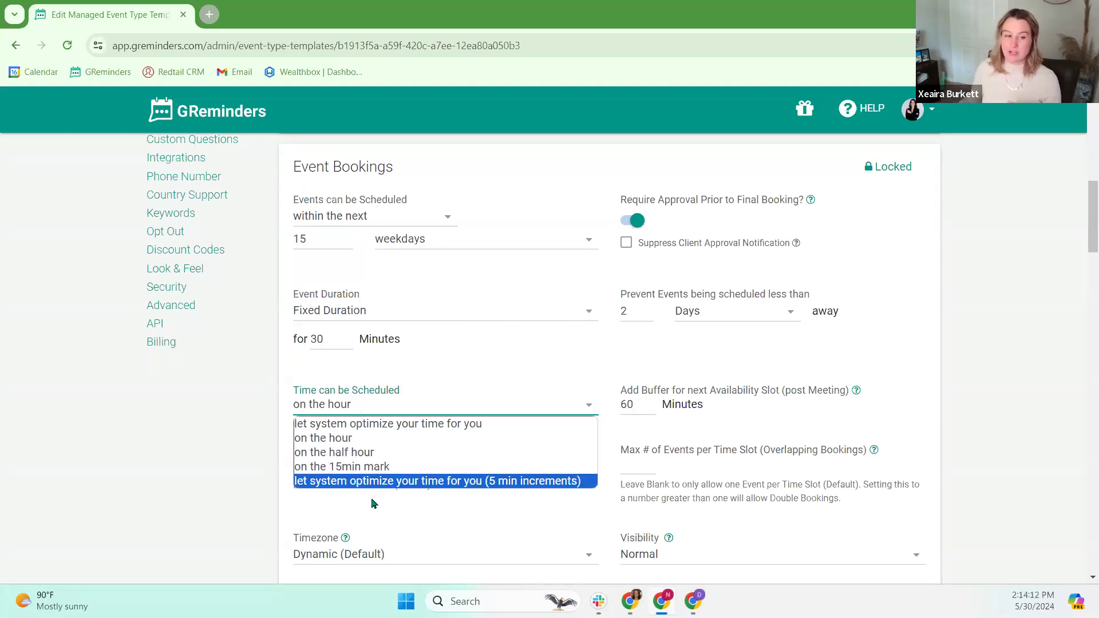
{"action": "left_click", "coordinate": [343, 356]}
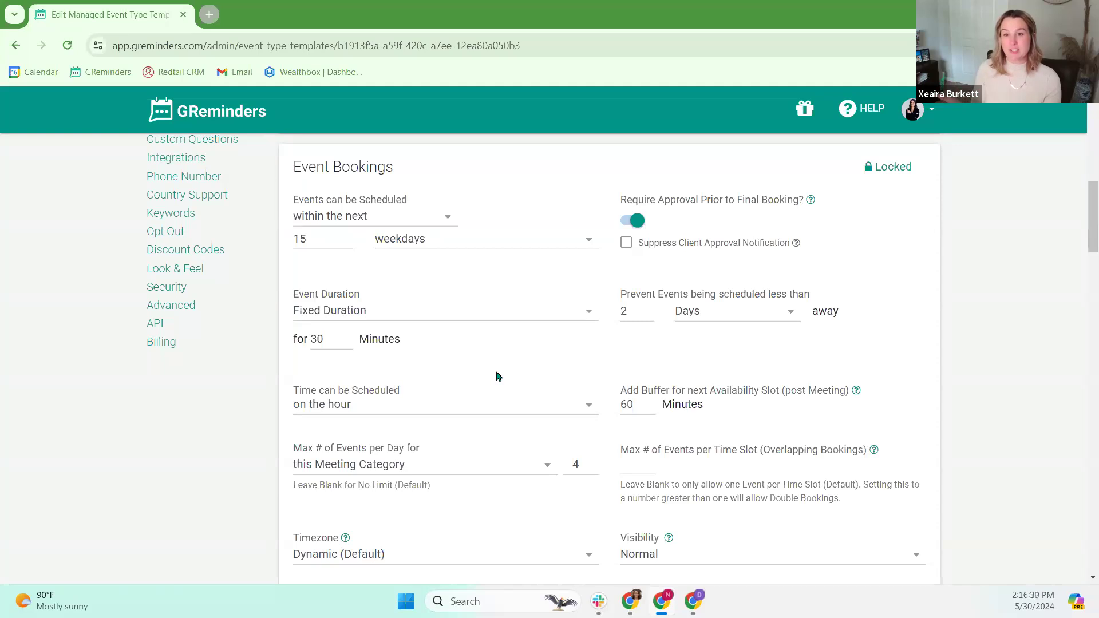
Review the daily and time-slot booking limits and examine the timezone choices without changing them
{"action": "scroll", "coordinate": [497, 393], "scroll_direction": "down", "scroll_amount": 1}
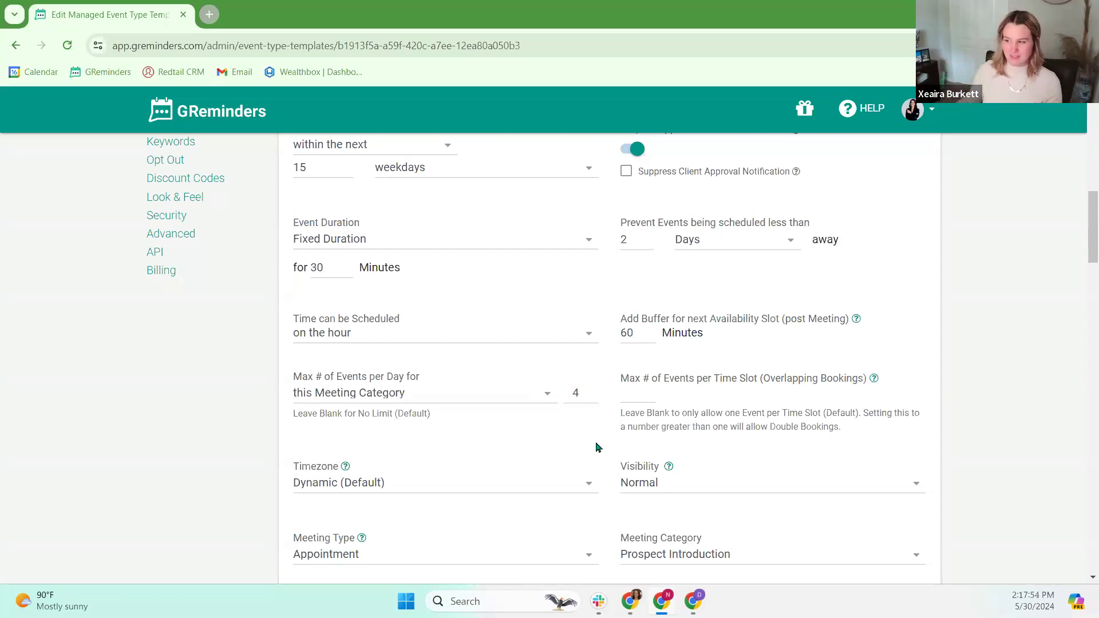
{"action": "scroll", "coordinate": [535, 454], "scroll_direction": "down", "scroll_amount": 1}
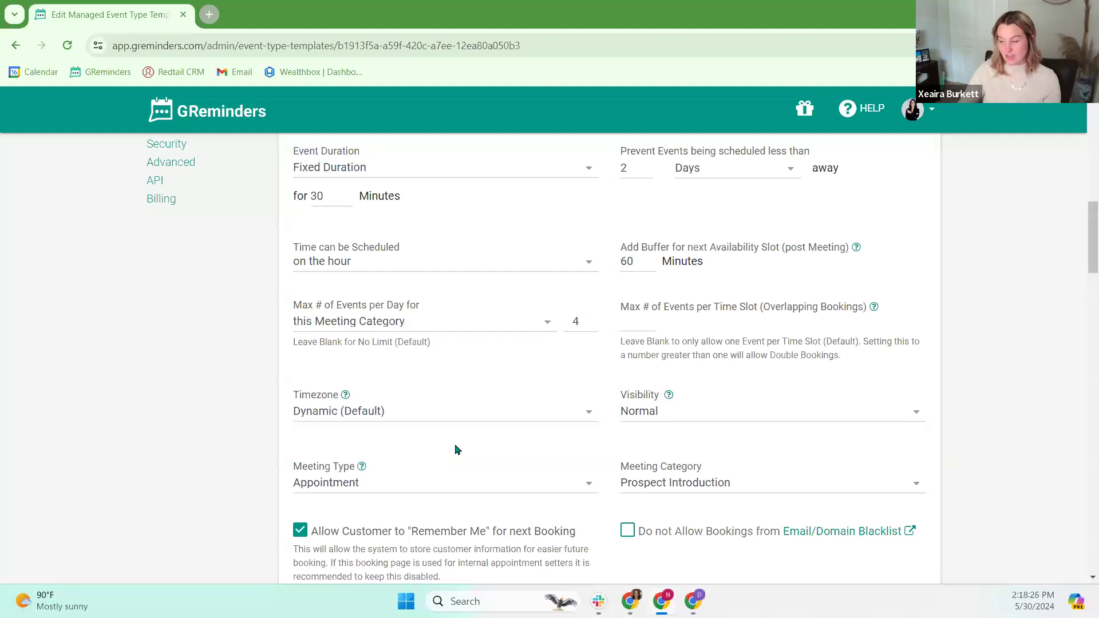
{"action": "left_click", "coordinate": [450, 420]}
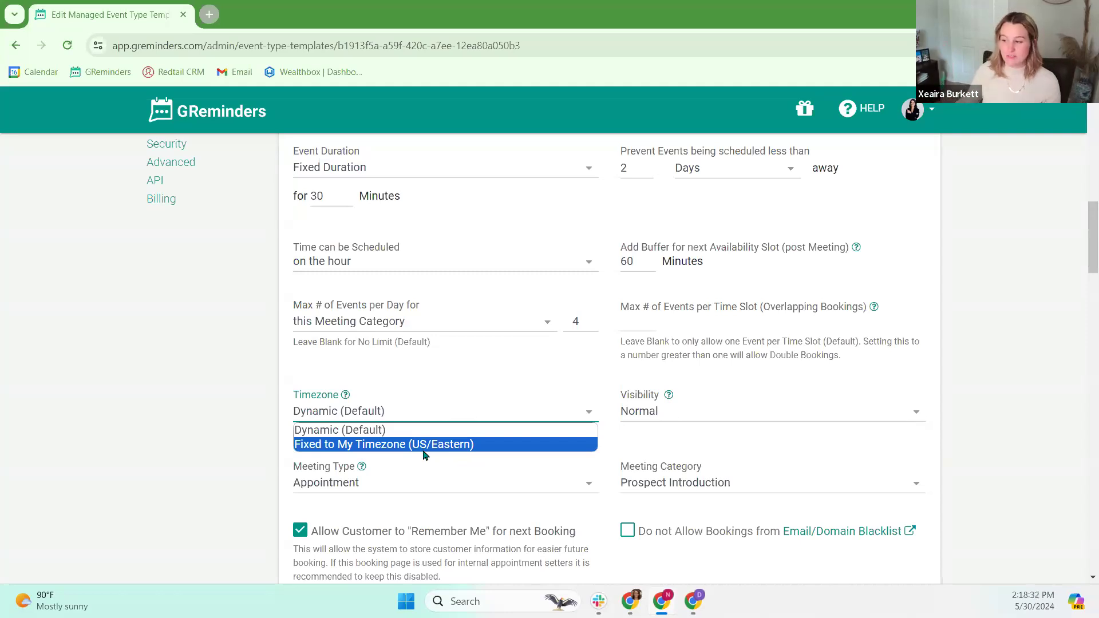
{"action": "left_click", "coordinate": [424, 374]}
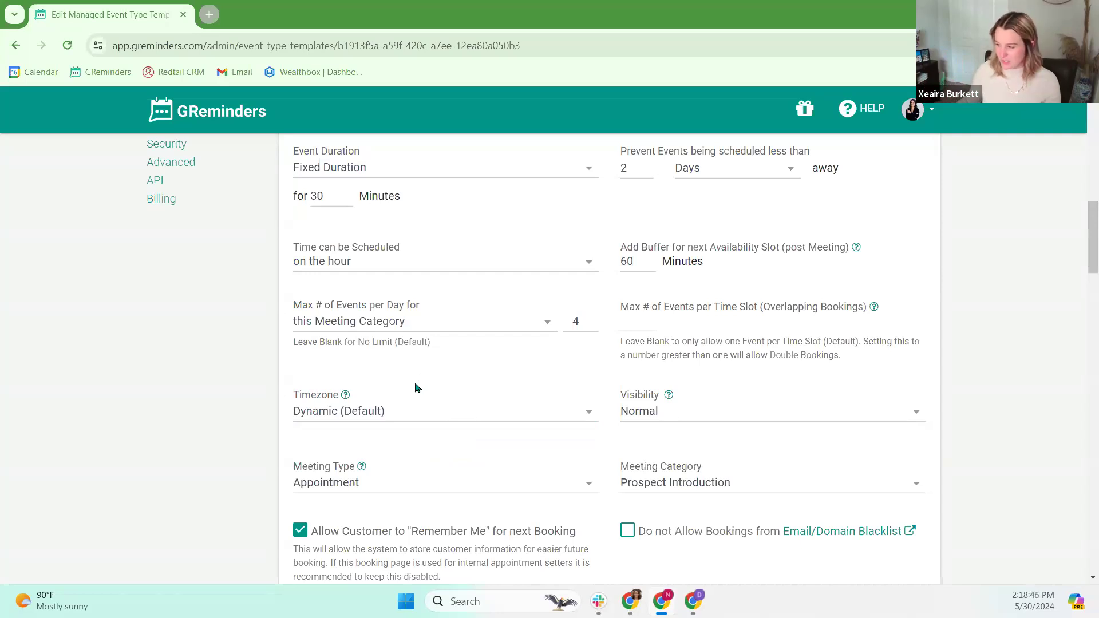
Examine the meeting type choices for the event bookings without selecting a different one
{"action": "scroll", "coordinate": [418, 384], "scroll_direction": "down", "scroll_amount": 3}
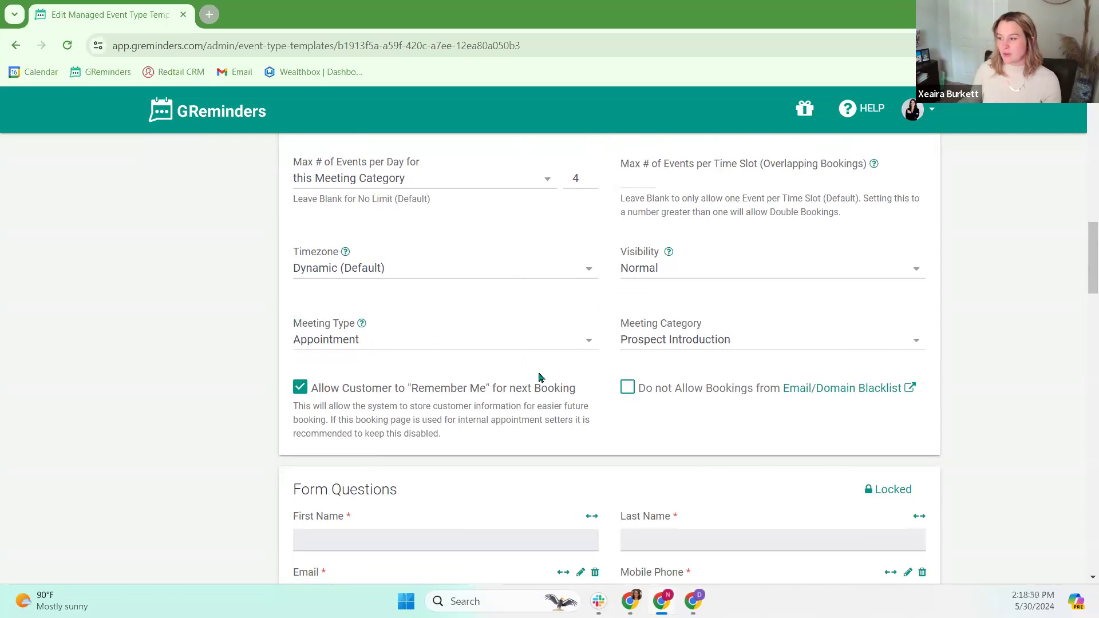
{"action": "left_click", "coordinate": [546, 344]}
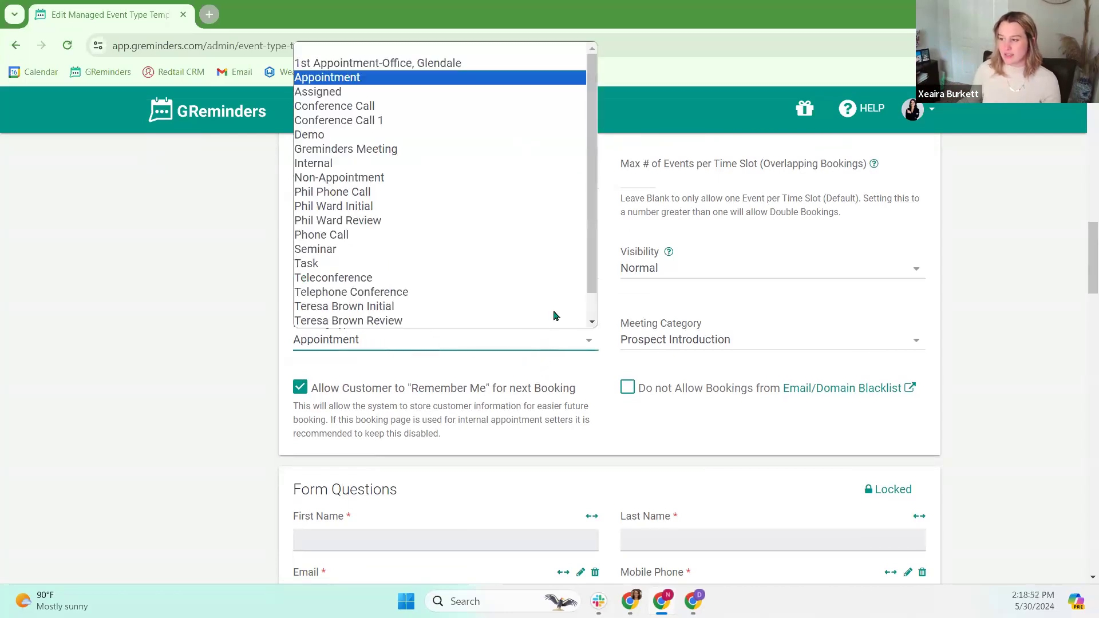
{"action": "left_click", "coordinate": [519, 367]}
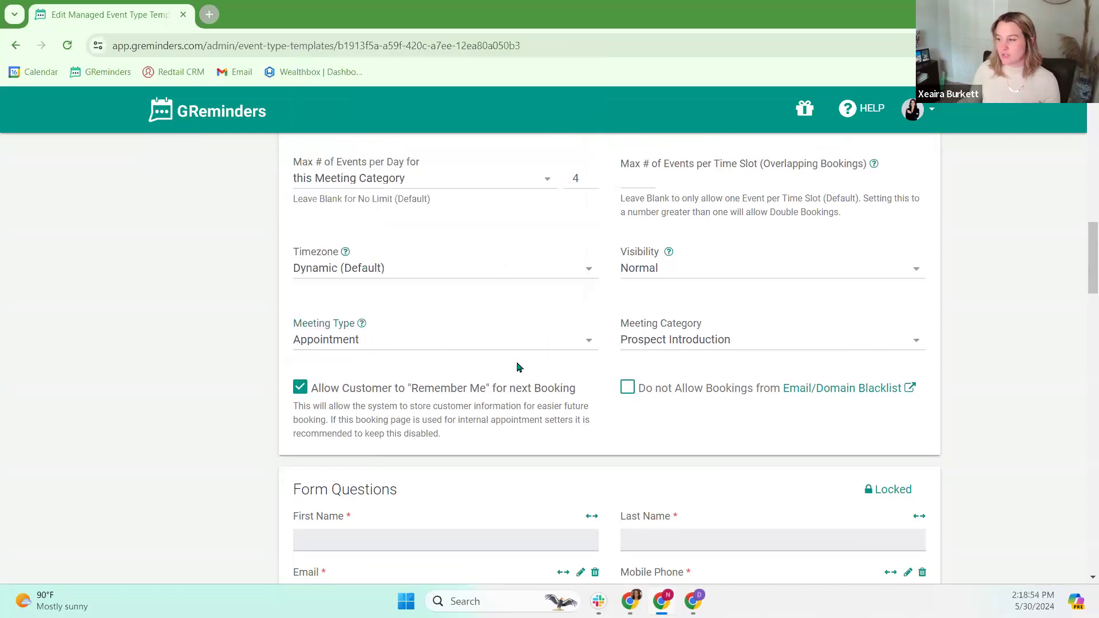
{"action": "left_click", "coordinate": [502, 349]}
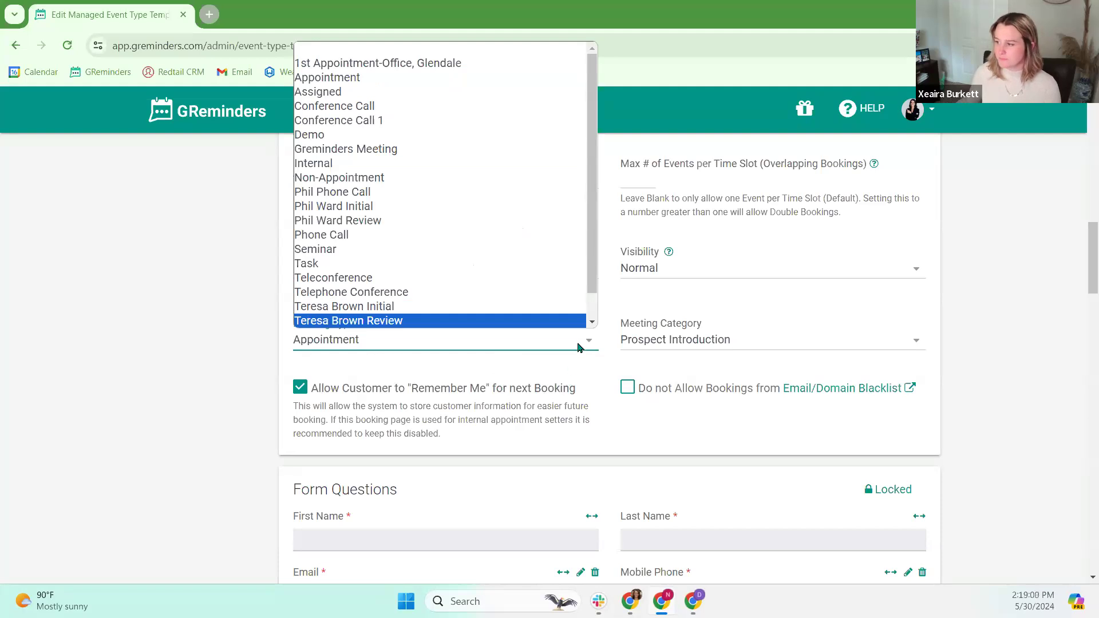
{"action": "left_click", "coordinate": [585, 367]}
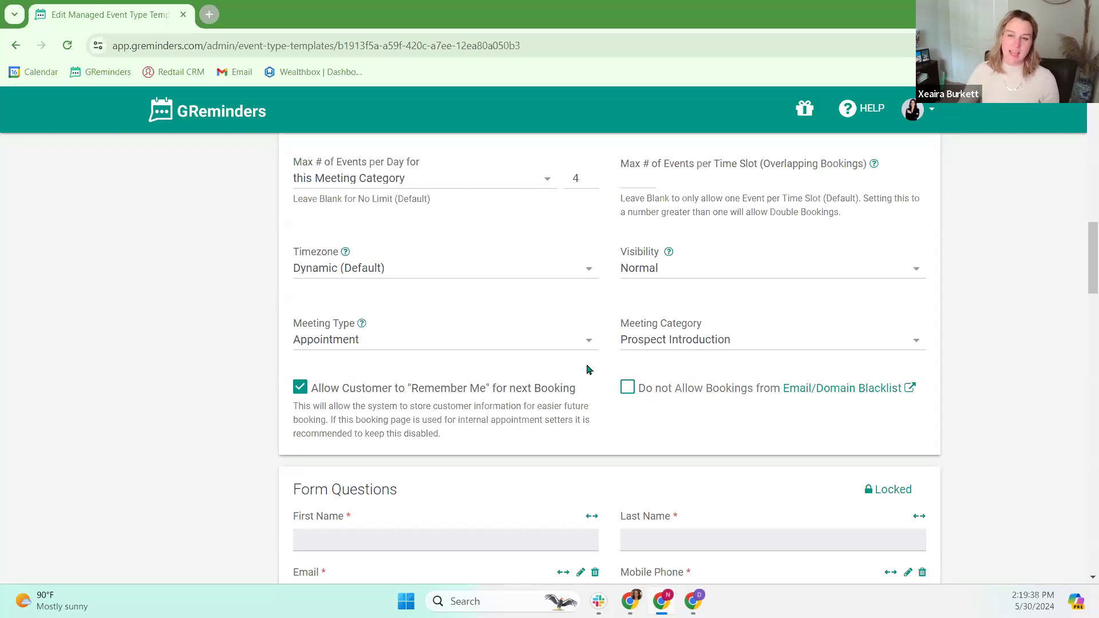
Review the form questions and look through their reordering mode, ending it without moving any field
{"action": "scroll", "coordinate": [590, 369], "scroll_direction": "down", "scroll_amount": 5}
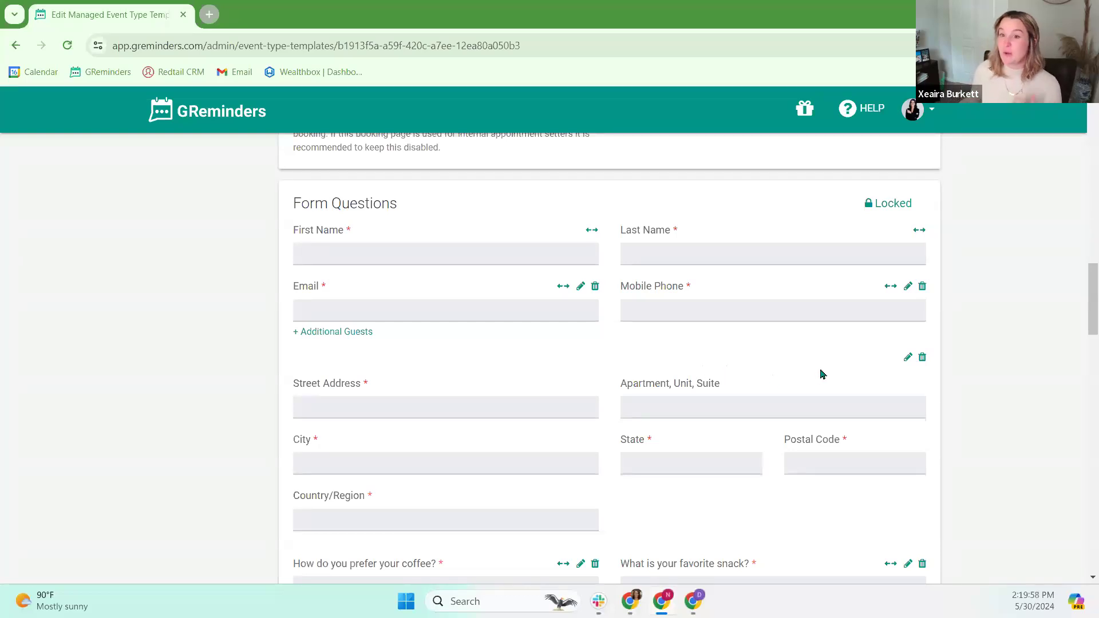
{"action": "scroll", "coordinate": [822, 376], "scroll_direction": "down", "scroll_amount": 2}
{"action": "scroll", "coordinate": [820, 376], "scroll_direction": "down", "scroll_amount": 1}
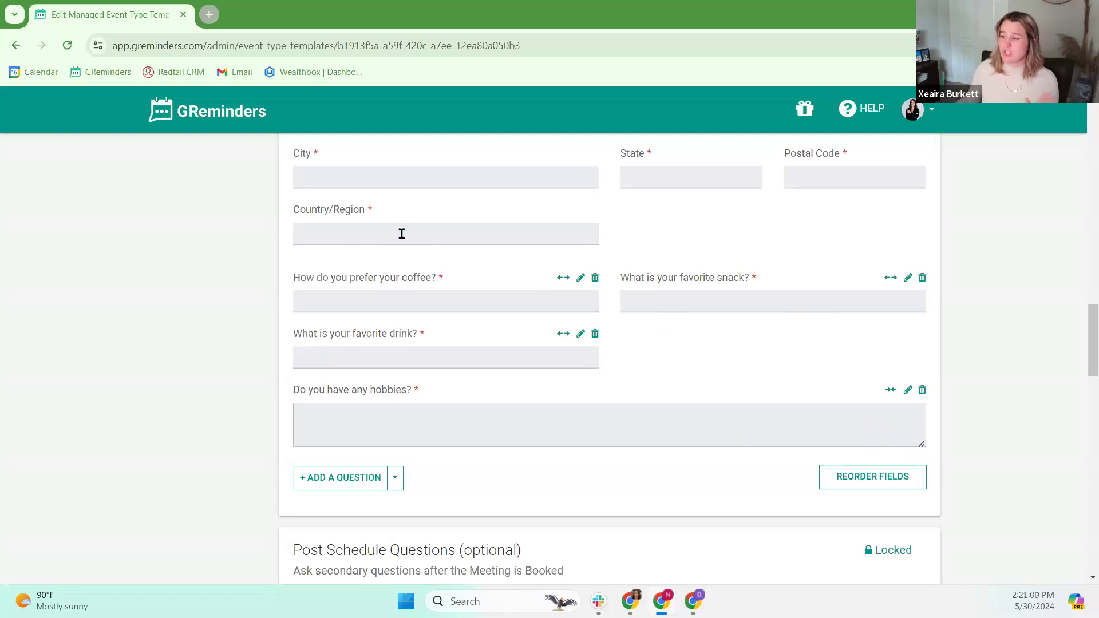
{"action": "left_click", "coordinate": [849, 485]}
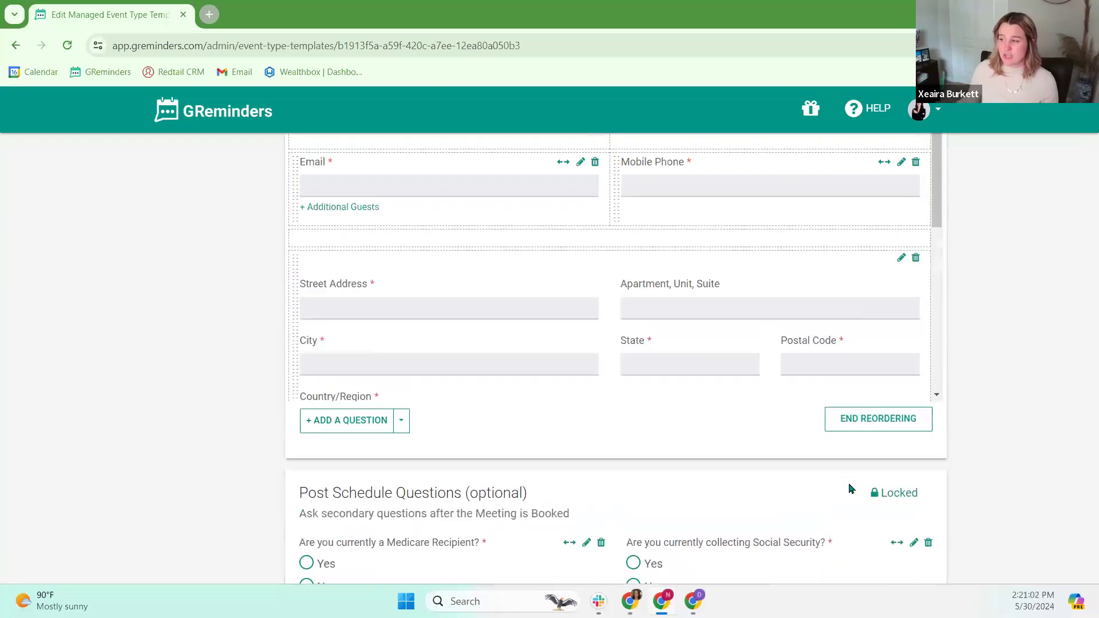
{"action": "left_click_drag", "start_coordinate": [620, 325], "coordinate": [618, 314]}
{"action": "scroll", "coordinate": [727, 412], "scroll_direction": "down", "scroll_amount": 4}
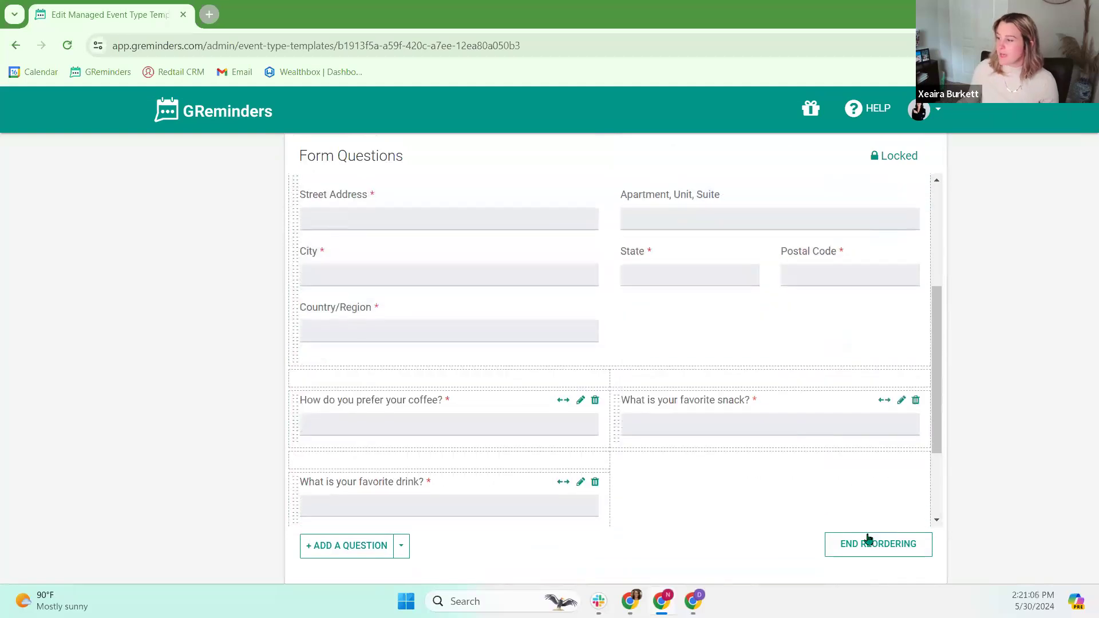
{"action": "left_click", "coordinate": [867, 540]}
{"action": "scroll", "coordinate": [586, 387], "scroll_direction": "down", "scroll_amount": 3}
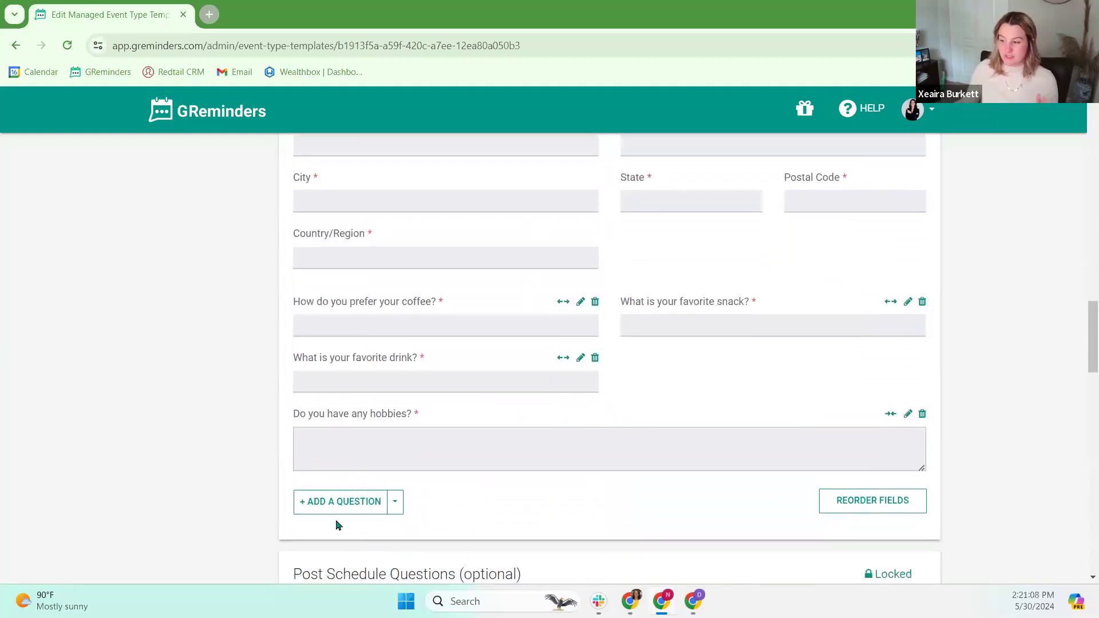
Examine the new form question options, including the data types for a one-off custom question, and close without saving
{"action": "left_click", "coordinate": [356, 515]}
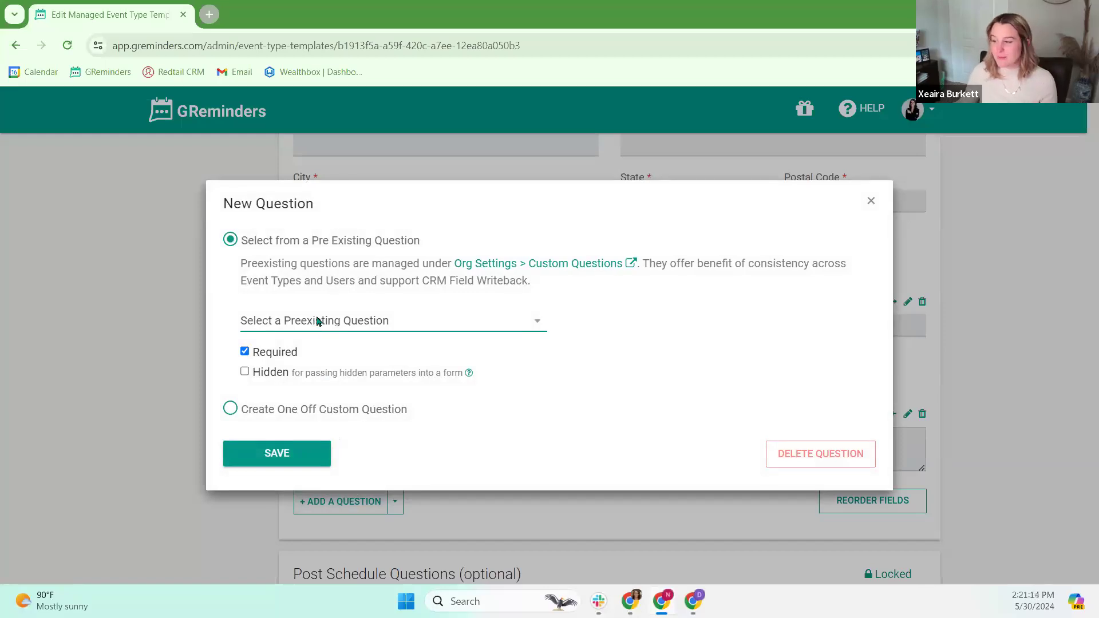
{"action": "left_click", "coordinate": [229, 408]}
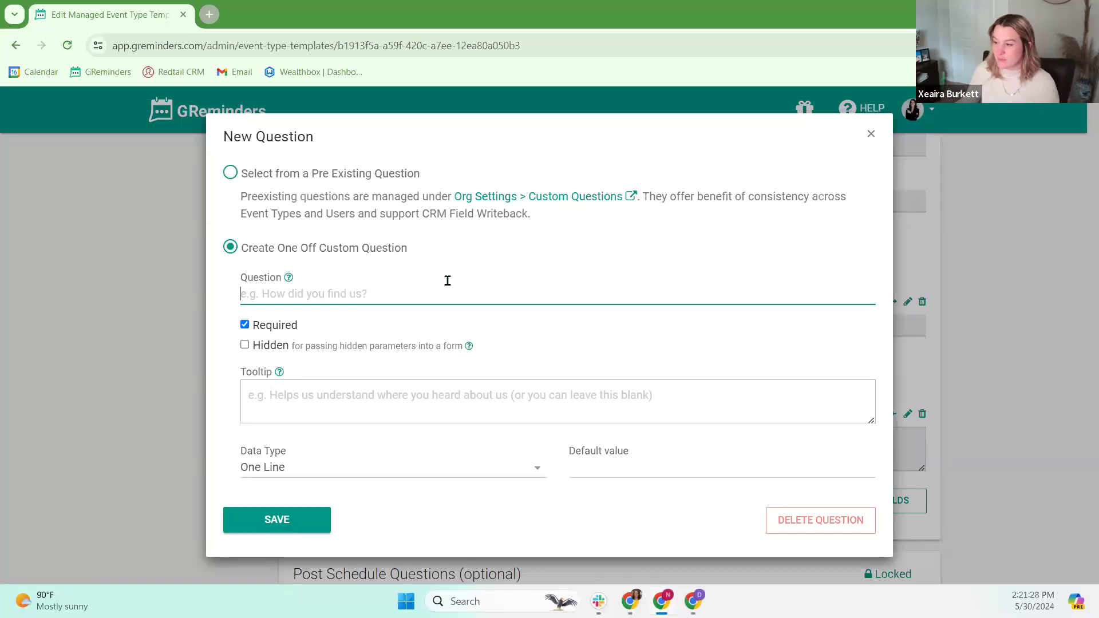
{"action": "left_click", "coordinate": [451, 468]}
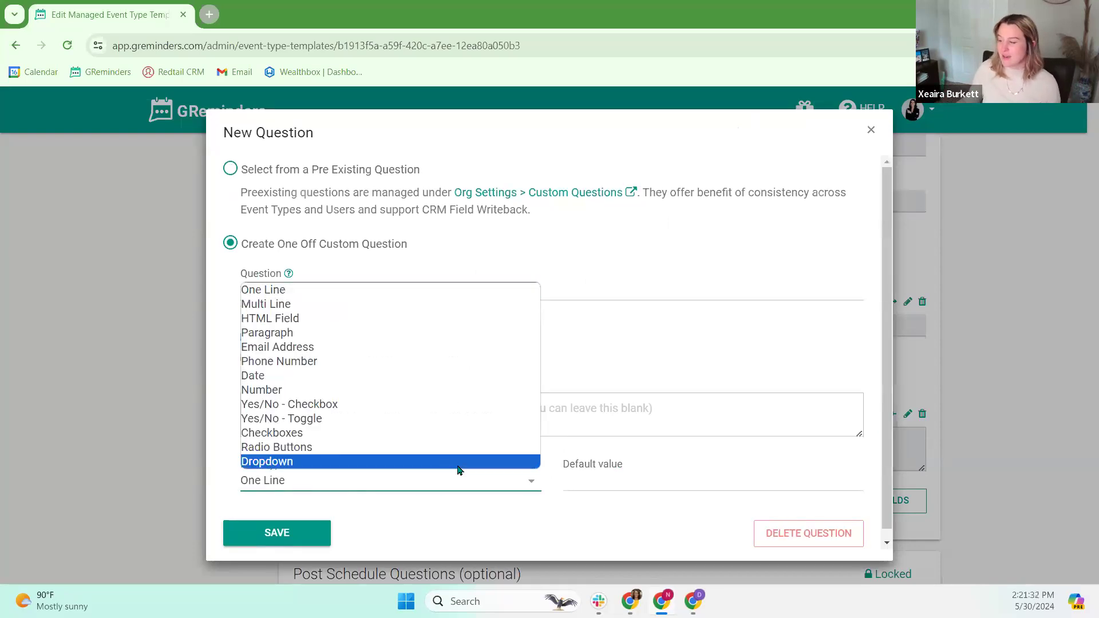
{"action": "left_click", "coordinate": [715, 271]}
{"action": "left_click", "coordinate": [871, 130]}
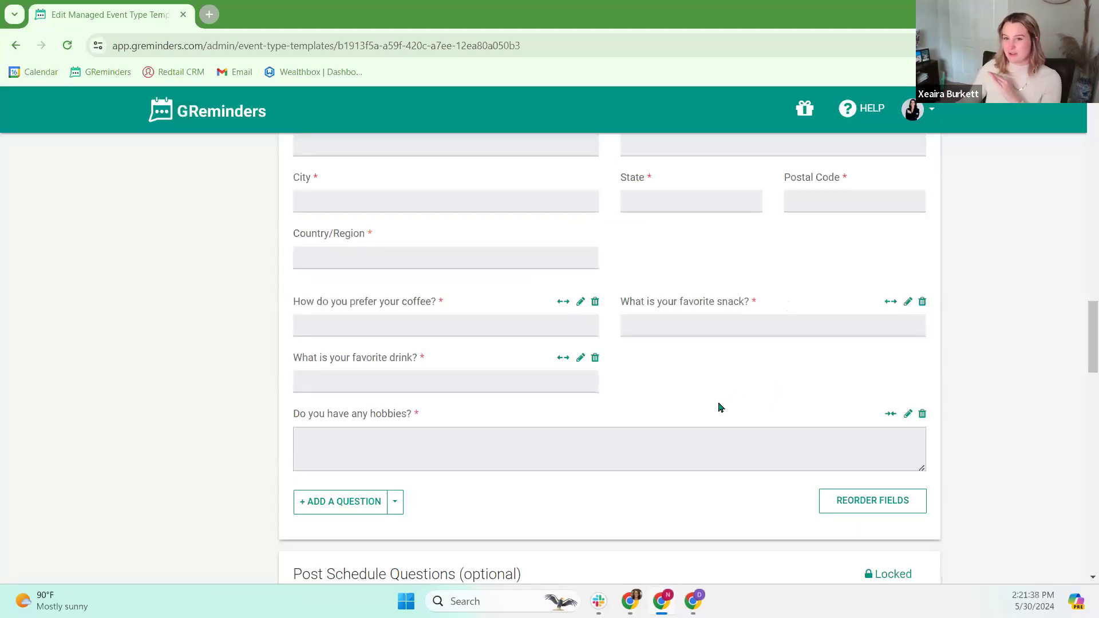
Review the optional post schedule questions and their answer choices
{"action": "scroll", "coordinate": [739, 431], "scroll_direction": "down", "scroll_amount": 6}
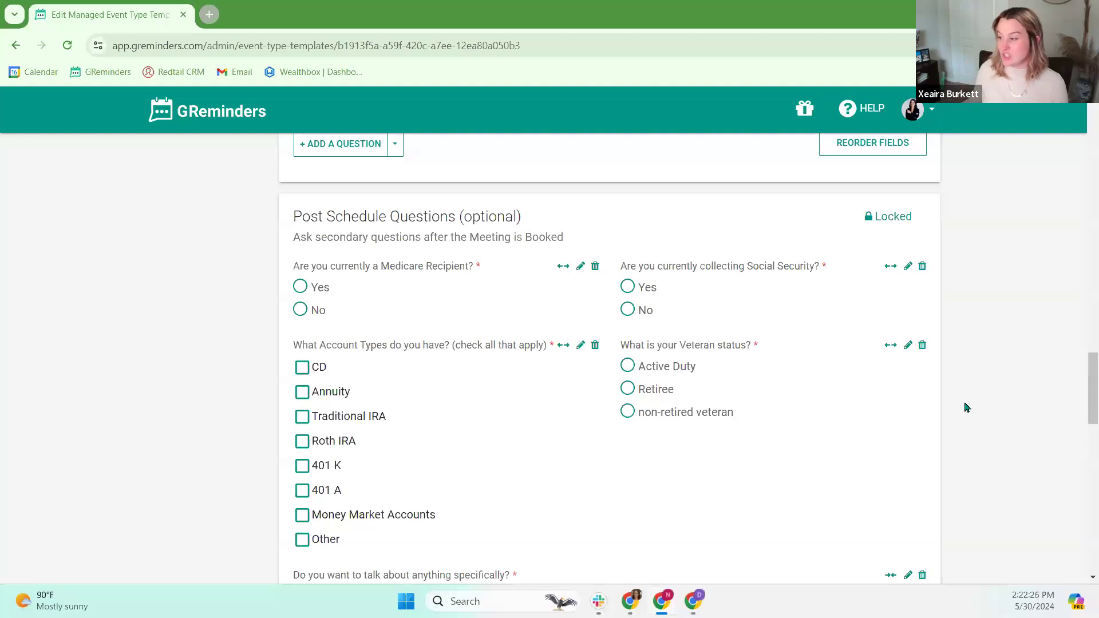
{"action": "scroll", "coordinate": [665, 518], "scroll_direction": "down", "scroll_amount": 3}
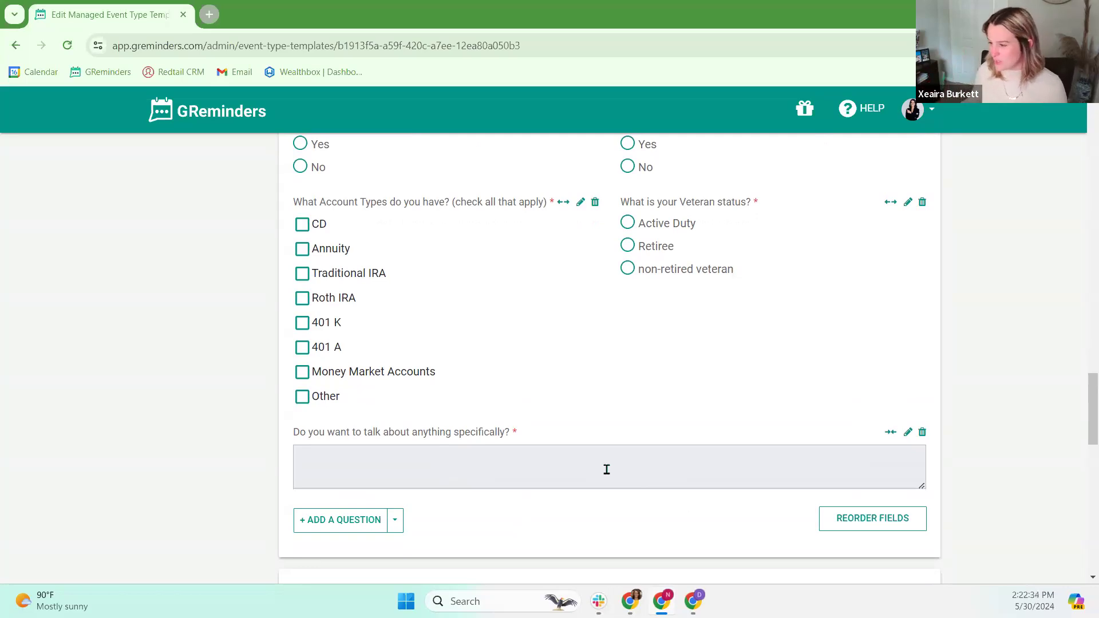
{"action": "scroll", "coordinate": [662, 439], "scroll_direction": "up", "scroll_amount": 1}
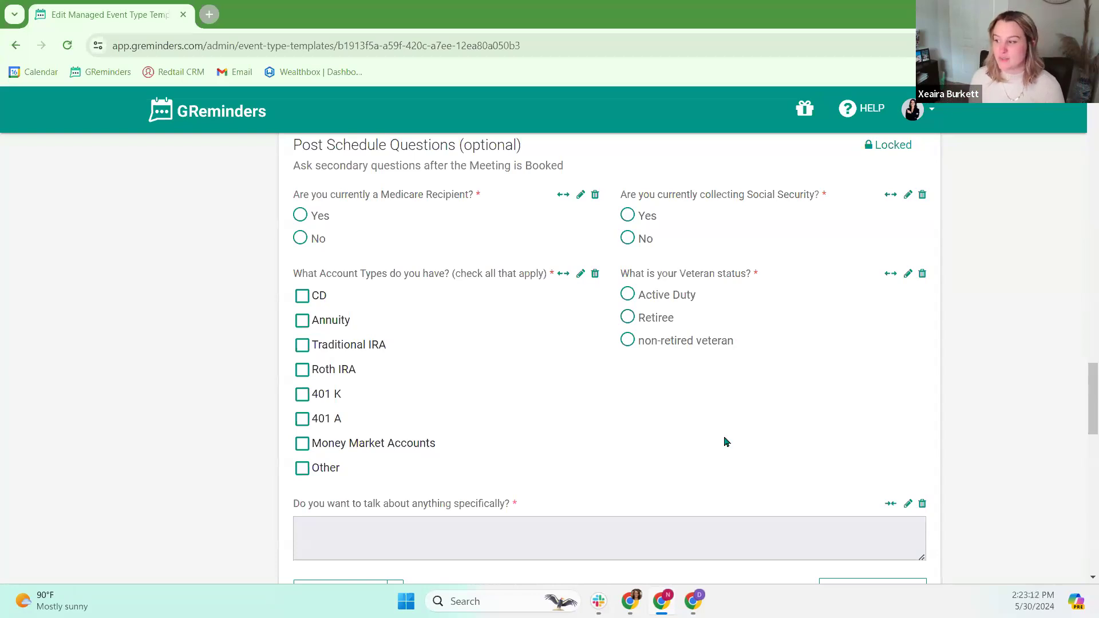
{"action": "scroll", "coordinate": [726, 442], "scroll_direction": "down", "scroll_amount": 2}
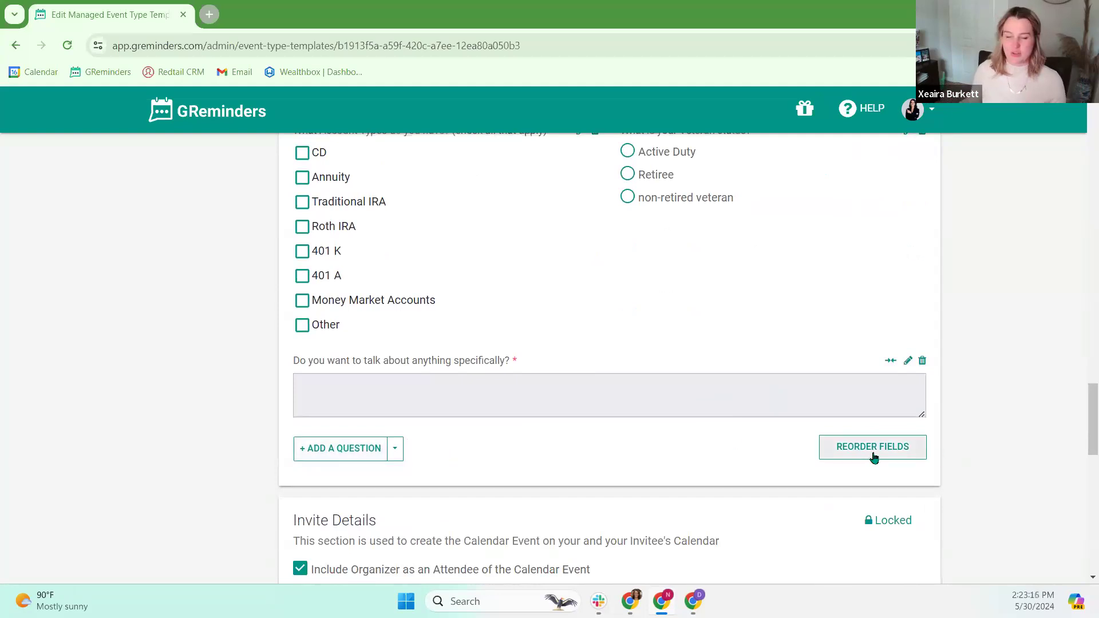
Insert the Invitee Address variable into the invite's event description and delete it again
{"action": "scroll", "coordinate": [858, 461], "scroll_direction": "down", "scroll_amount": 5}
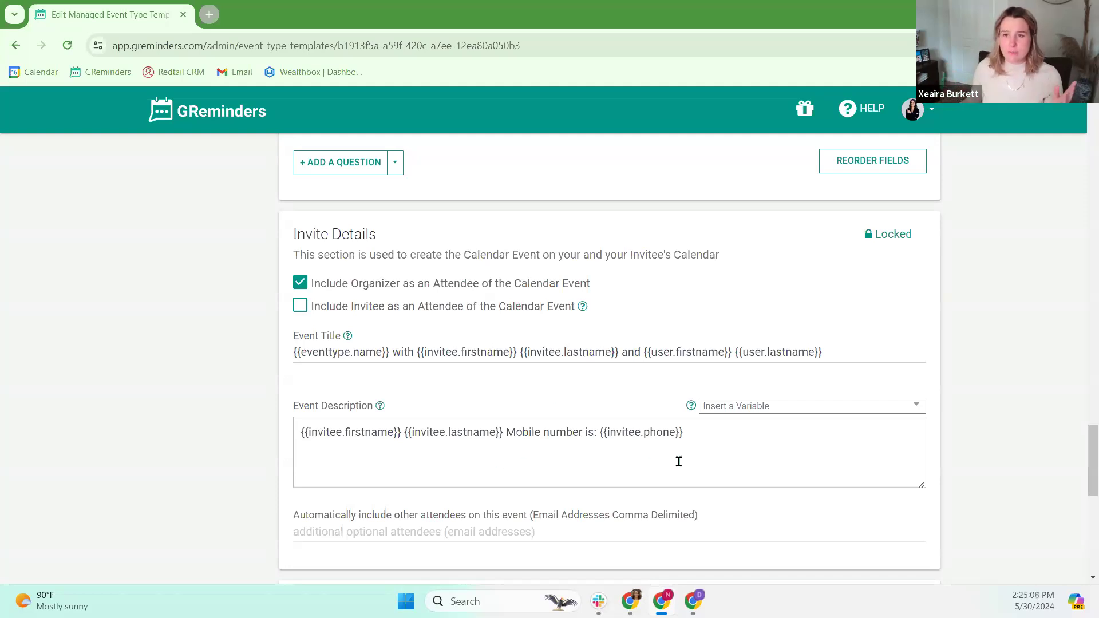
{"action": "left_click", "coordinate": [778, 409]}
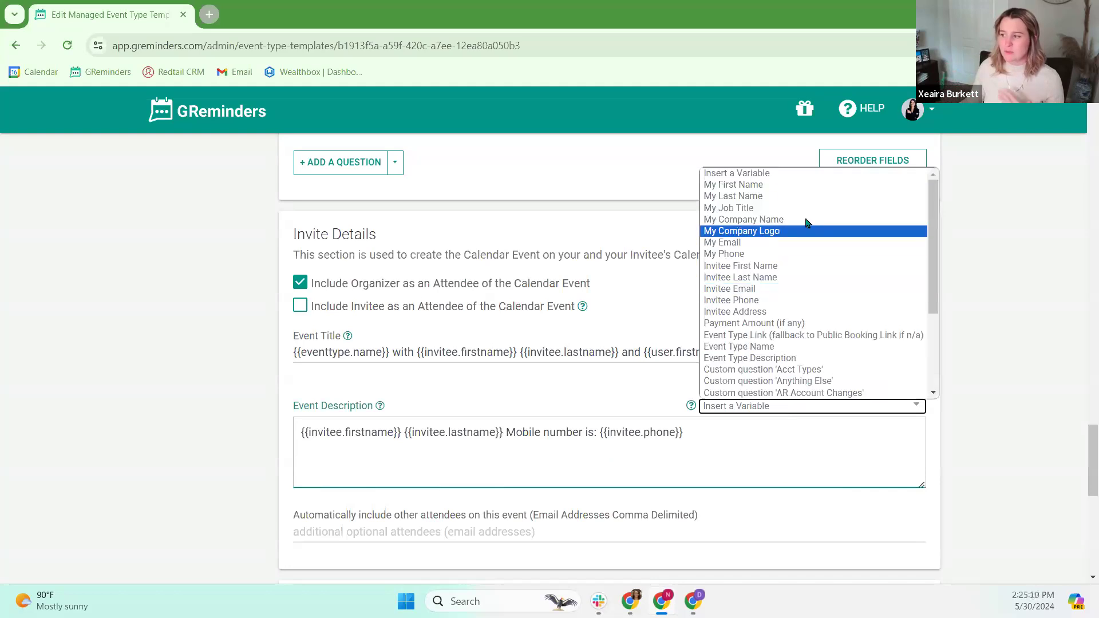
{"action": "left_click", "coordinate": [799, 313]}
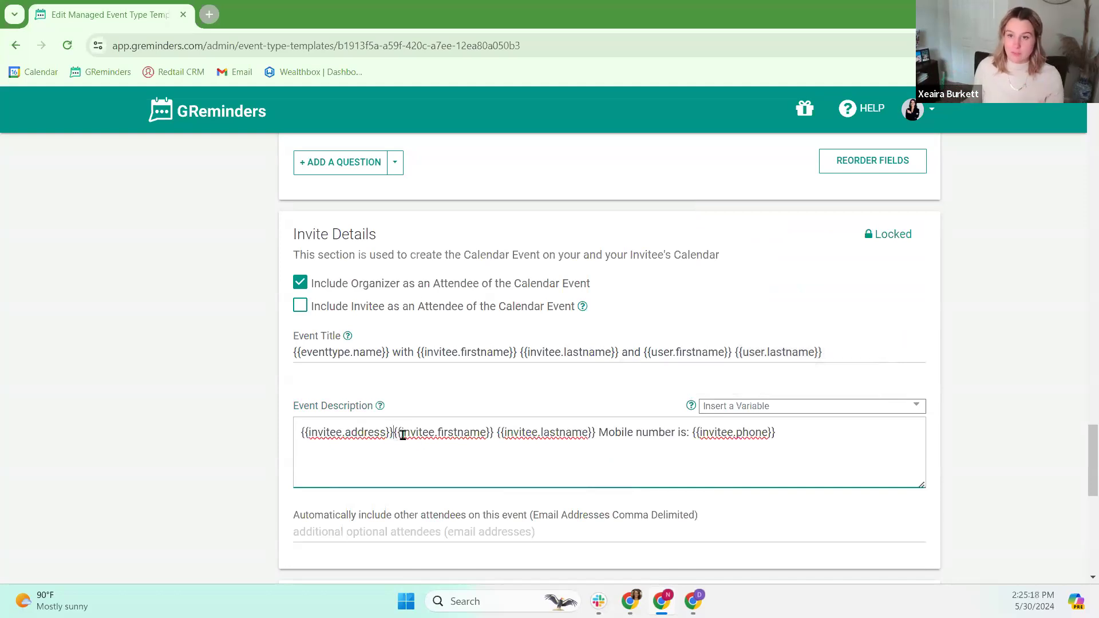
{"action": "left_click_drag", "start_coordinate": [393, 434], "coordinate": [238, 444]}
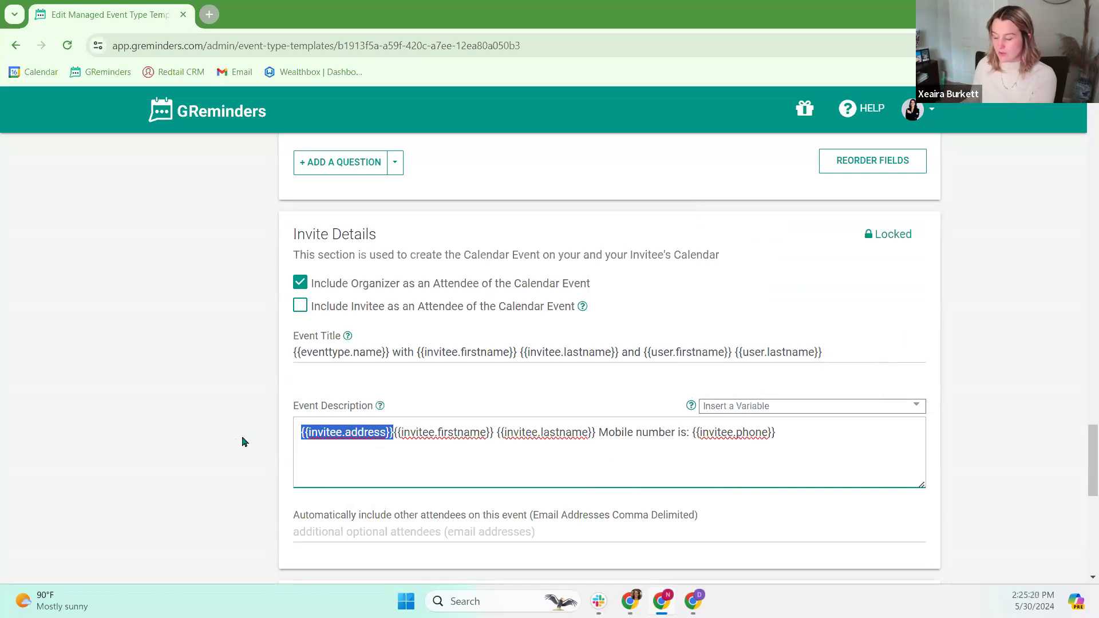
{"action": "key", "text": "BackSpace"}
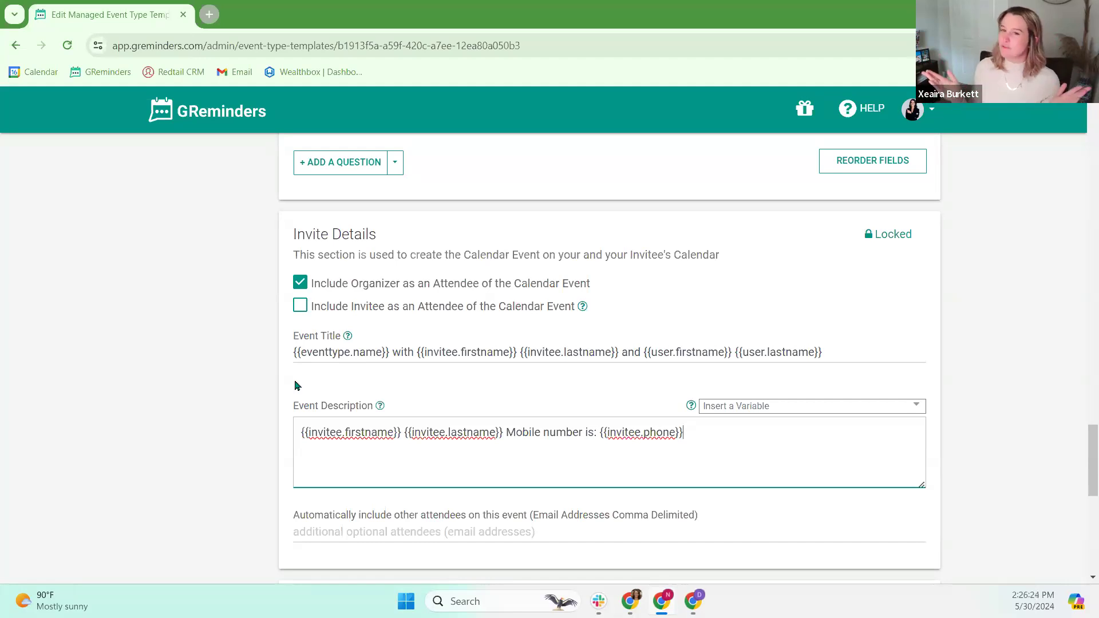
Examine the field for automatically including other attendees in the invite details, leaving it empty
{"action": "left_click", "coordinate": [620, 533]}
{"action": "left_click", "coordinate": [925, 501]}
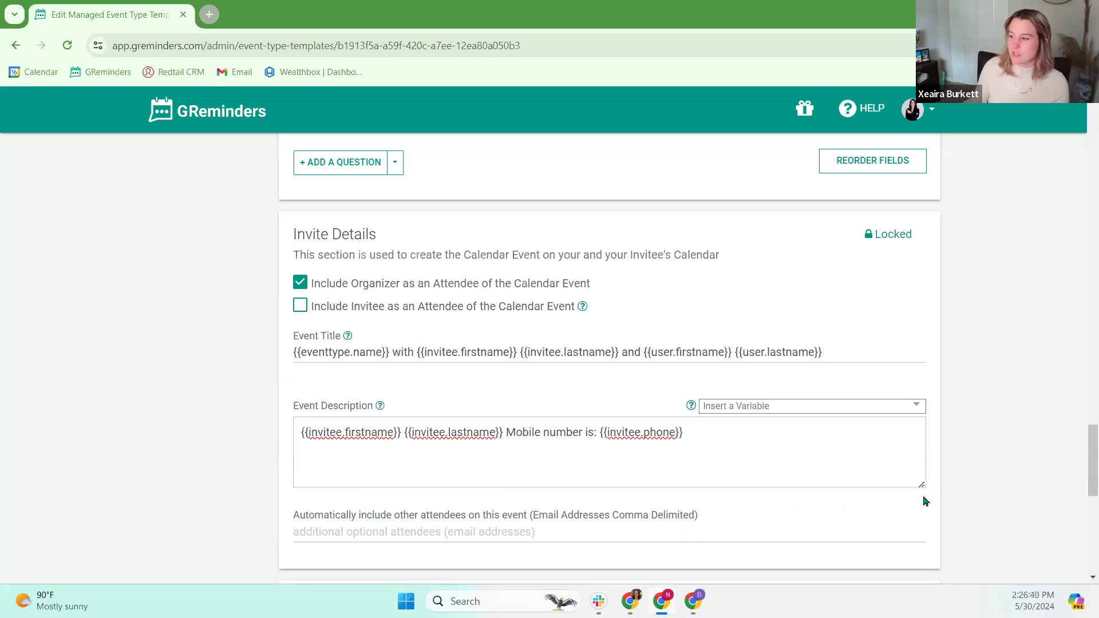
{"action": "left_click", "coordinate": [421, 536]}
{"action": "left_click", "coordinate": [971, 514]}
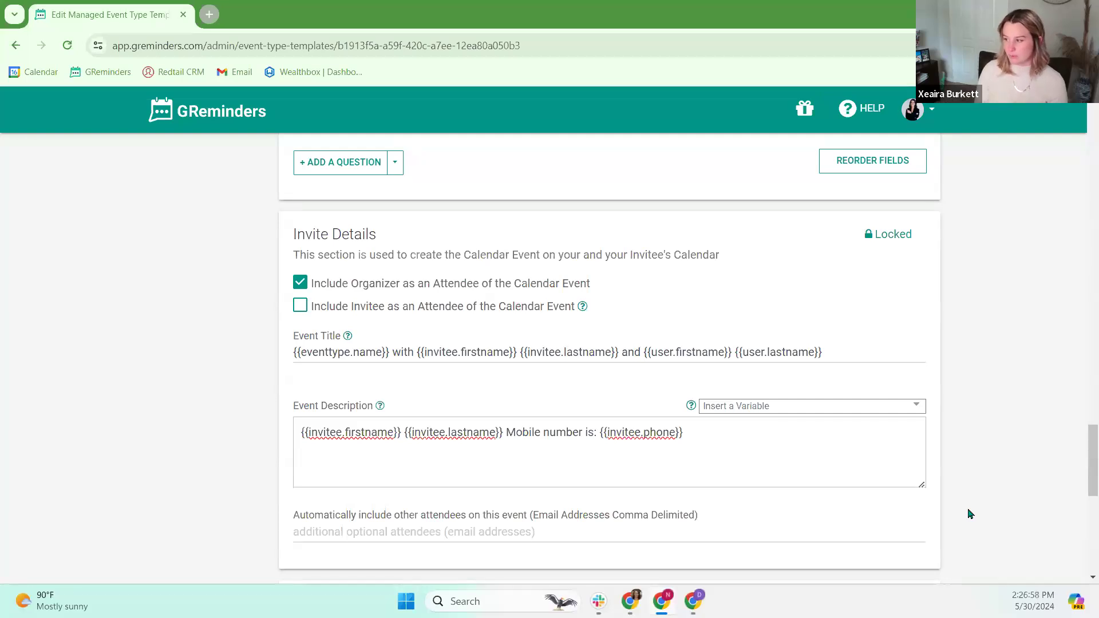
Set the Thank you Page to Custom Redirect to show its URL field, and return it to the GReminders Standard Thank you Page
{"action": "scroll", "coordinate": [1001, 490], "scroll_direction": "down", "scroll_amount": 5}
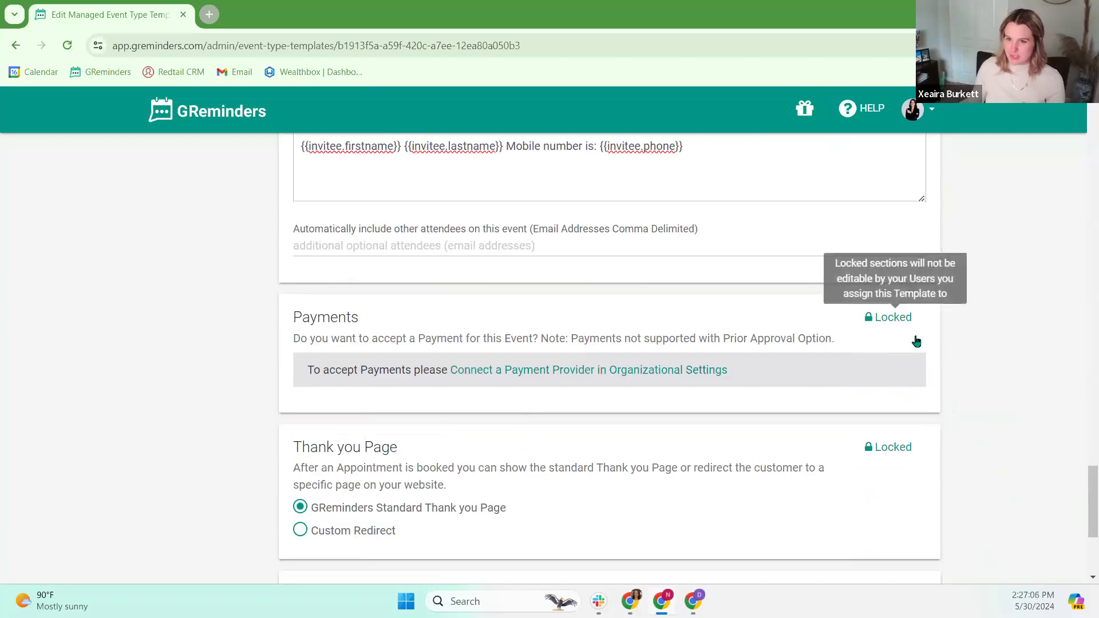
{"action": "scroll", "coordinate": [1063, 344], "scroll_direction": "down", "scroll_amount": 3}
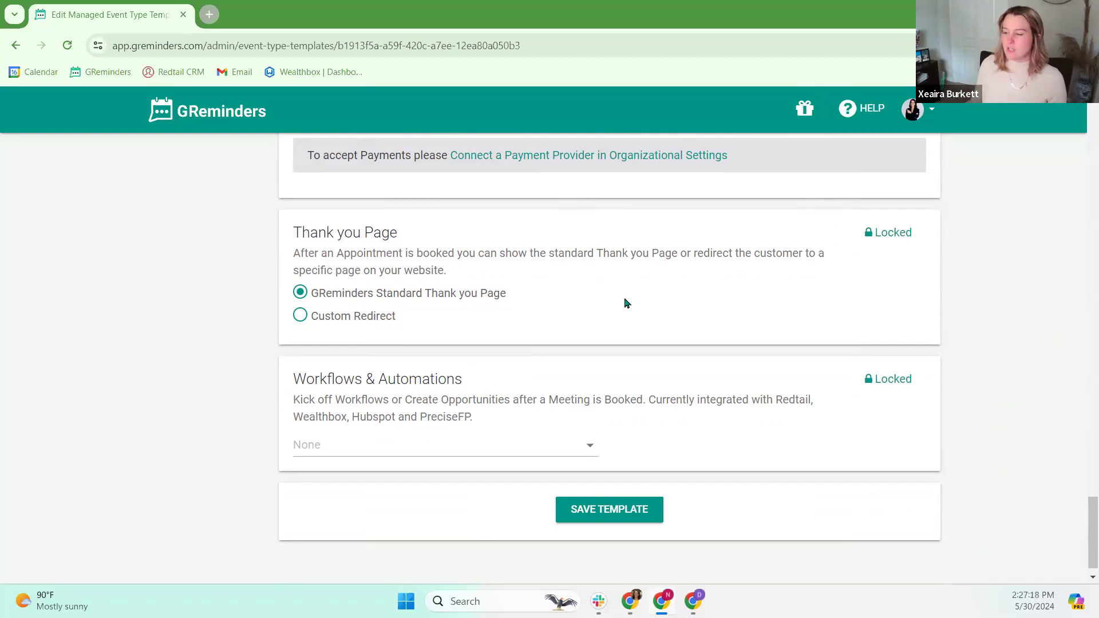
{"action": "left_click", "coordinate": [301, 319]}
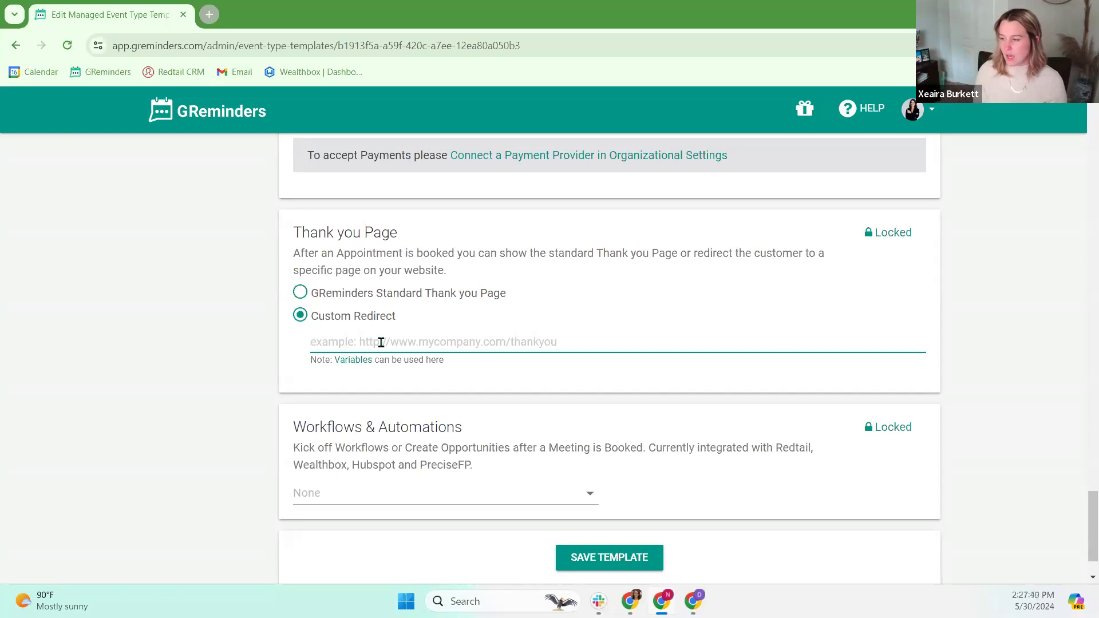
{"action": "left_click", "coordinate": [490, 299]}
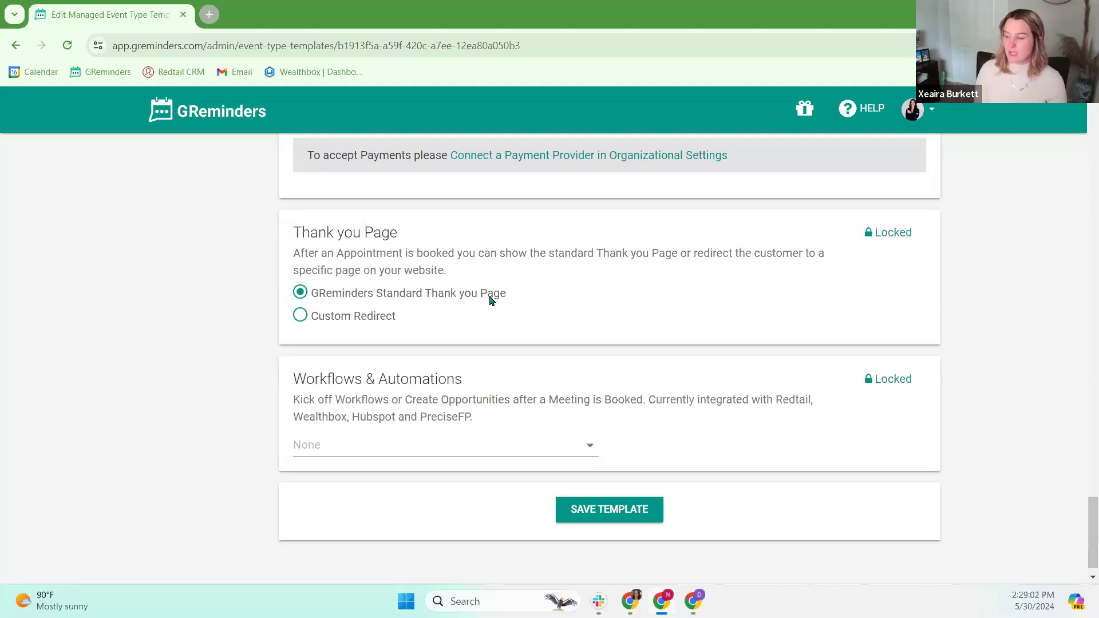
Examine the Create Wealthbox Opportunity automation and its stage choices under Workflows & Automations, and close it without saving
{"action": "left_click", "coordinate": [529, 449]}
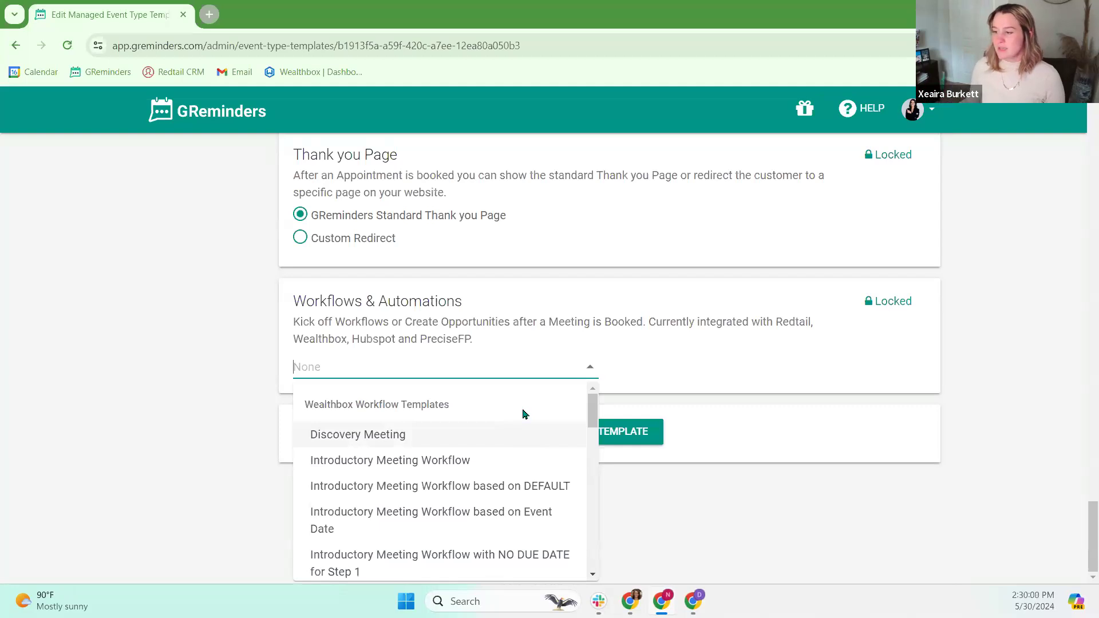
{"action": "scroll", "coordinate": [518, 435], "scroll_direction": "down", "scroll_amount": 3}
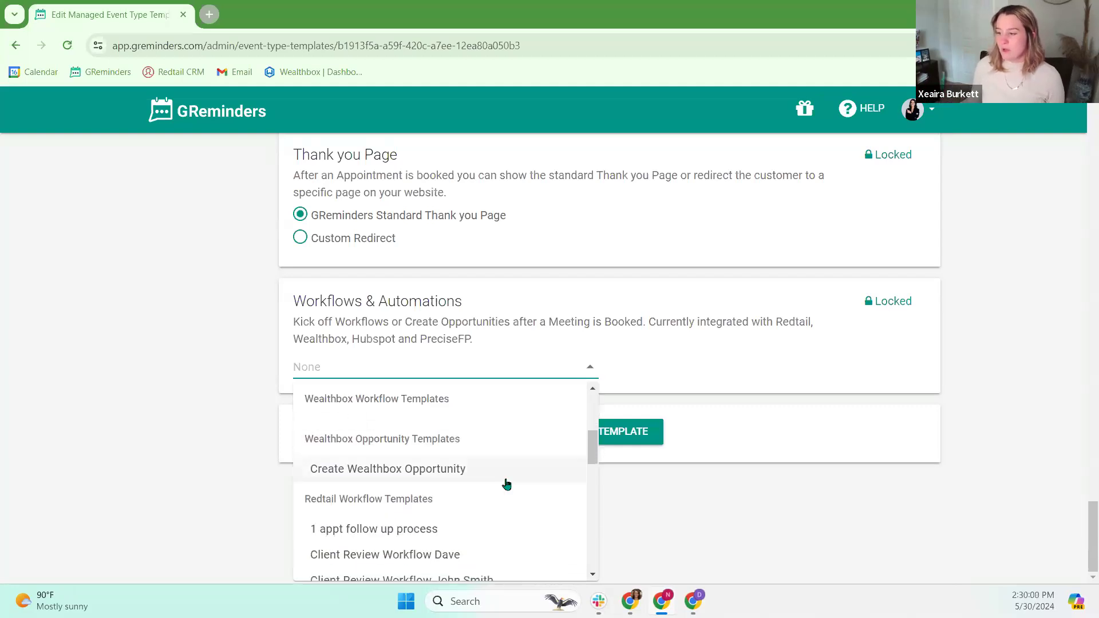
{"action": "left_click", "coordinate": [474, 470]}
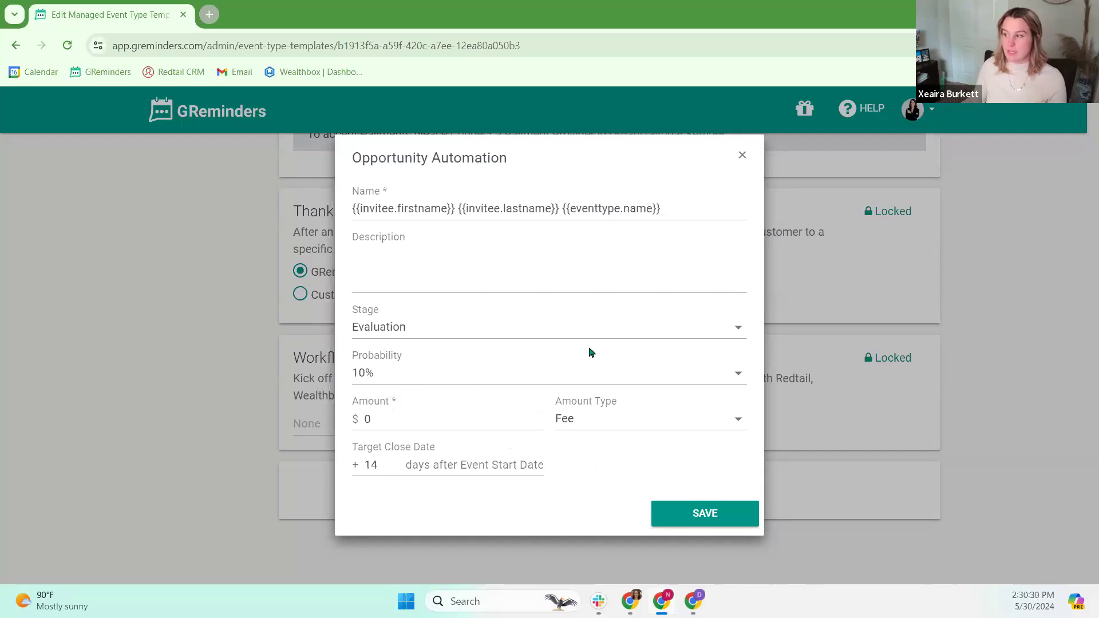
{"action": "left_click", "coordinate": [571, 335]}
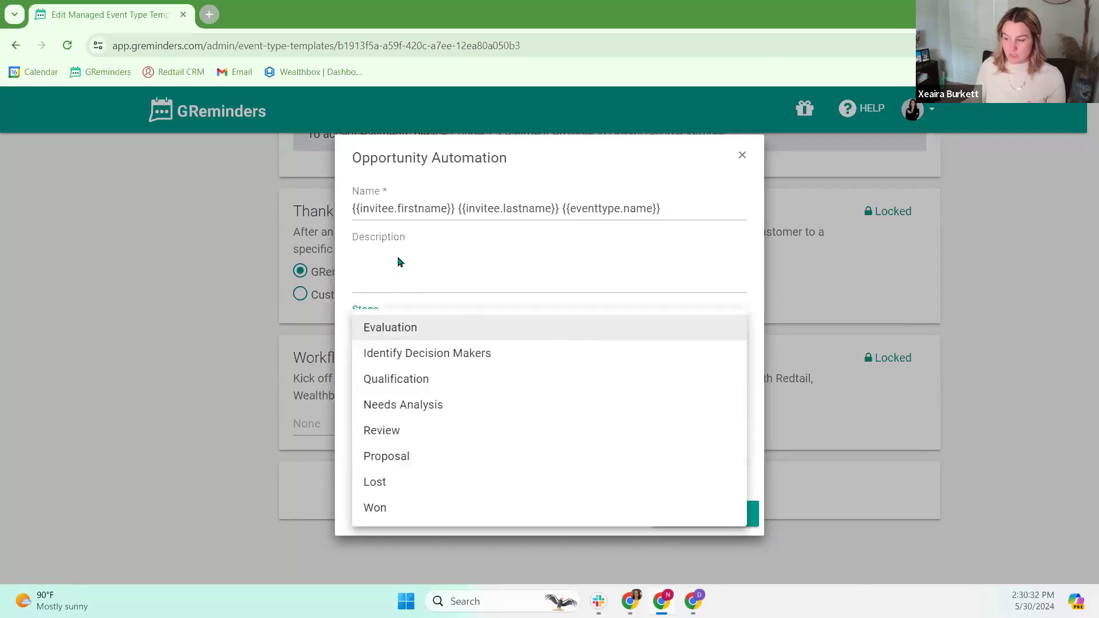
{"action": "left_click", "coordinate": [451, 291]}
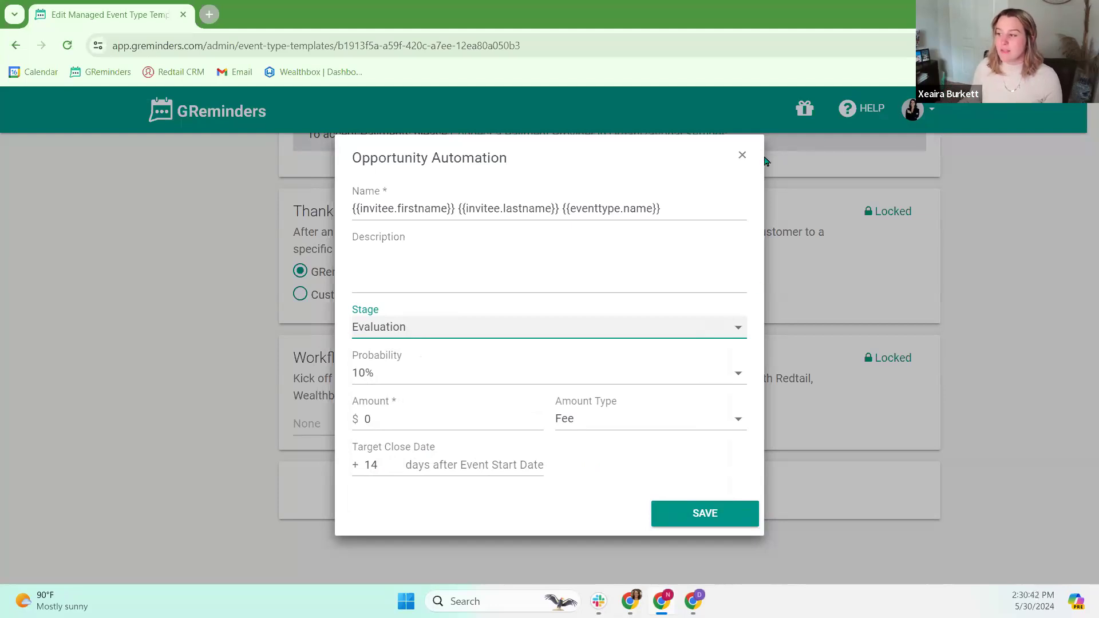
{"action": "left_click", "coordinate": [742, 154]}
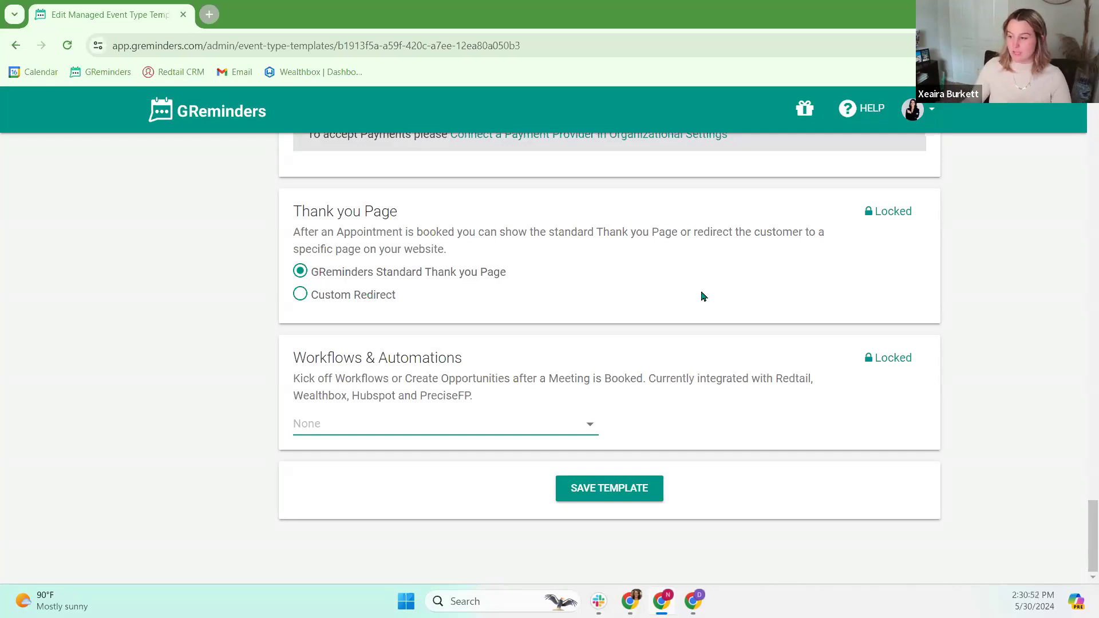
Look through the available Redtail and PreciseFP templates under Workflows & Automations without choosing one
{"action": "left_click", "coordinate": [590, 424]}
{"action": "scroll", "coordinate": [601, 421], "scroll_direction": "down", "scroll_amount": 1}
{"action": "left_click_drag", "start_coordinate": [596, 410], "coordinate": [591, 508]}
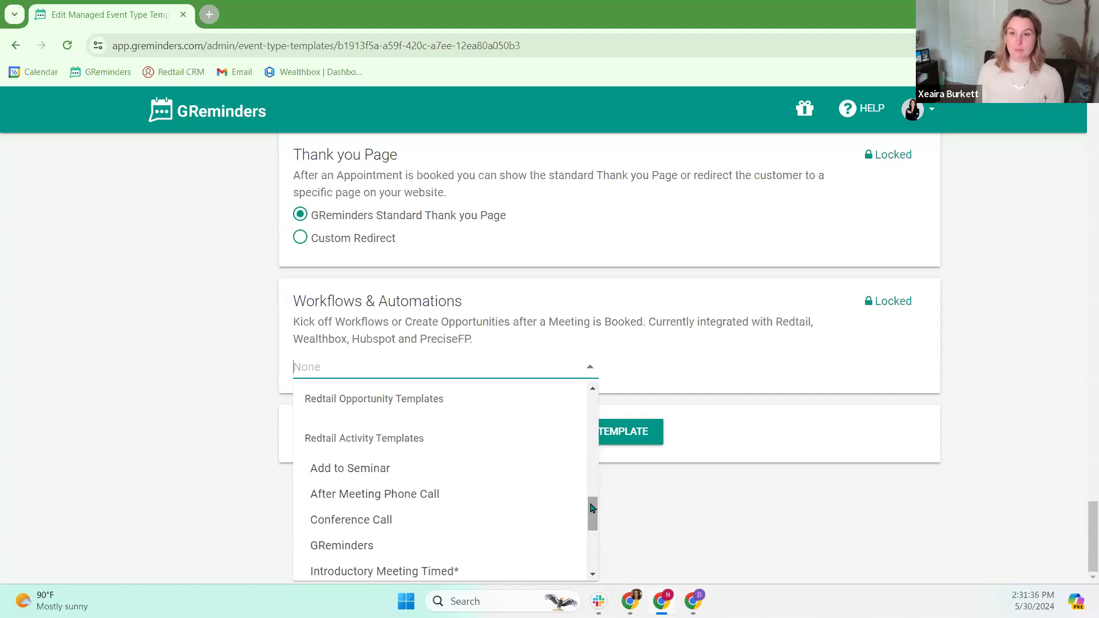
{"action": "left_click_drag", "start_coordinate": [591, 508], "coordinate": [596, 549]}
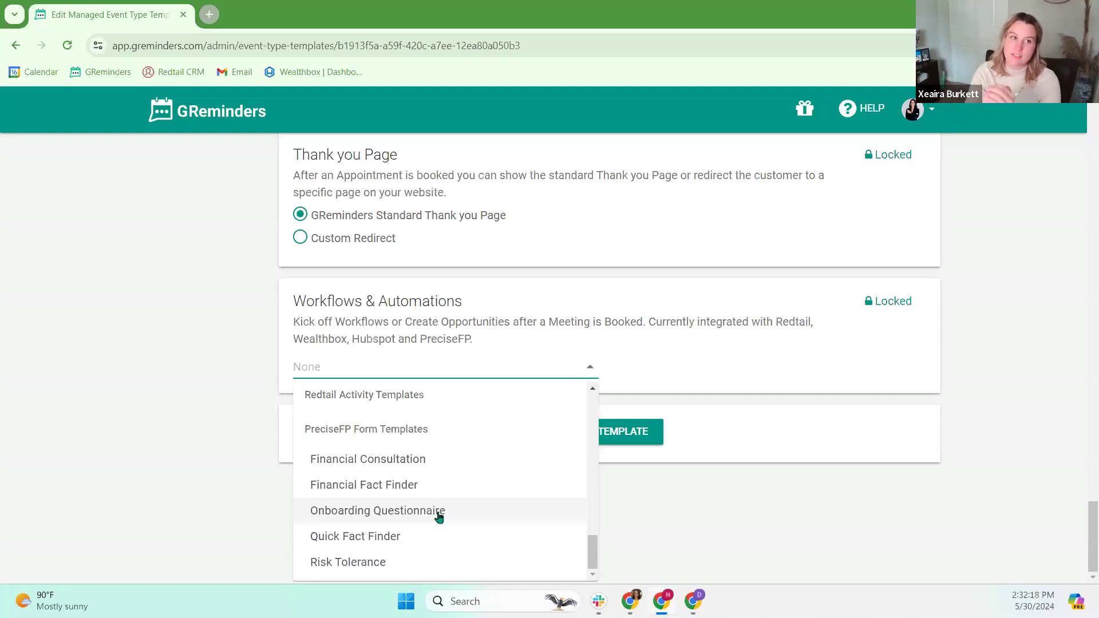
{"action": "left_click", "coordinate": [813, 494]}
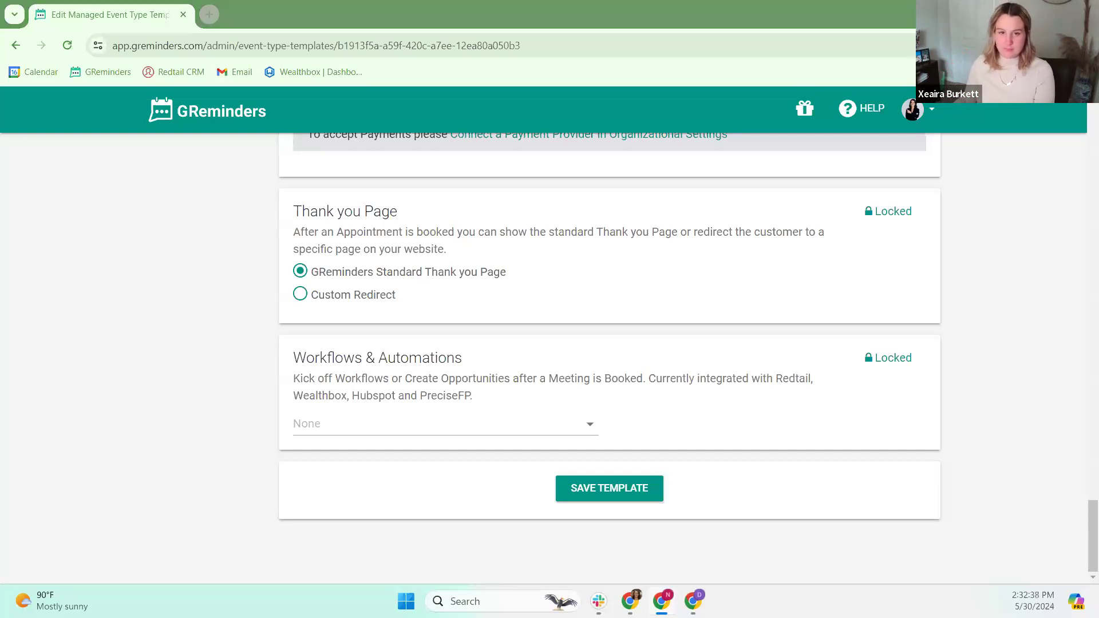
Switch to the slide presentation and advance to the Reminder Templates slide
{"action": "key", "text": "alt+Tab"}
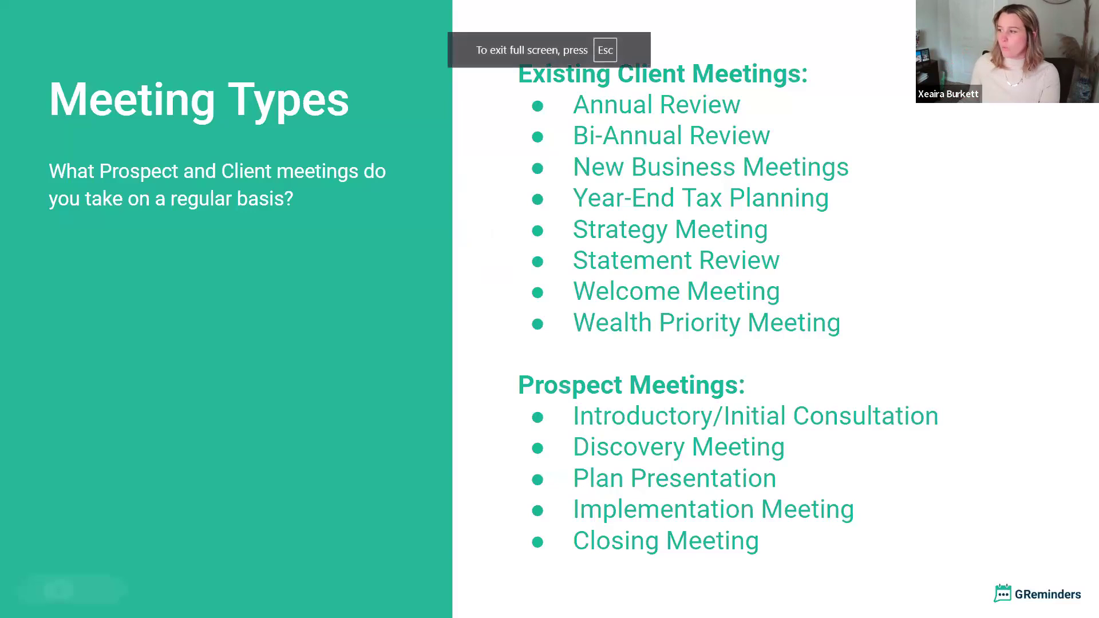
{"action": "left_click", "coordinate": [333, 560]}
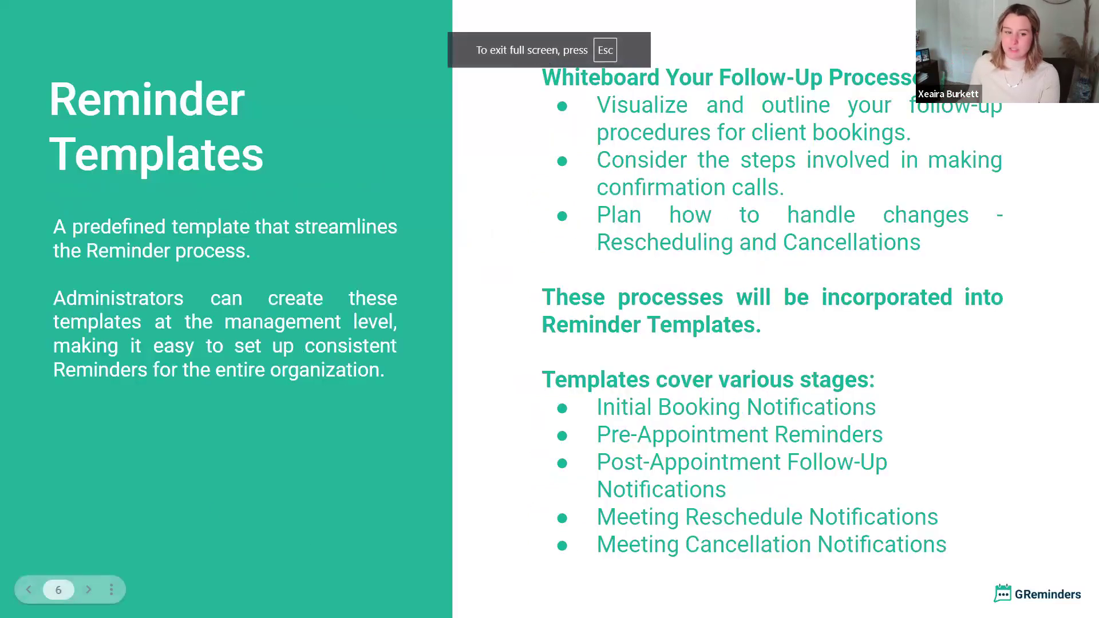
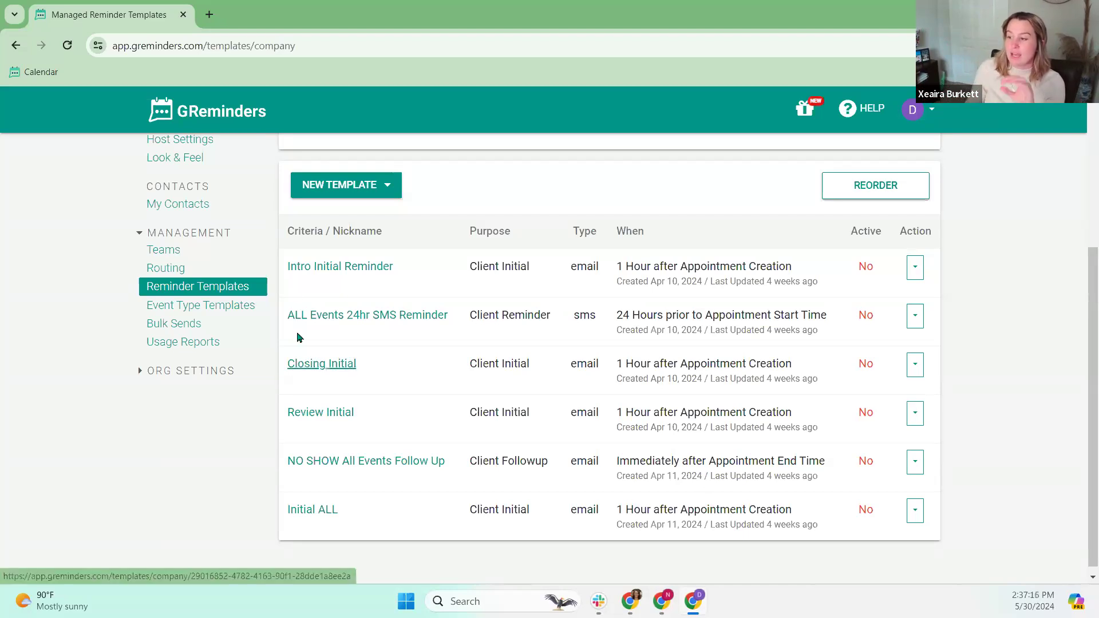
Open the Intro Initial Reminder template and review its criteria and timing choices, keeping the email at 1 Hour after appointment creation
{"action": "left_click", "coordinate": [355, 269]}
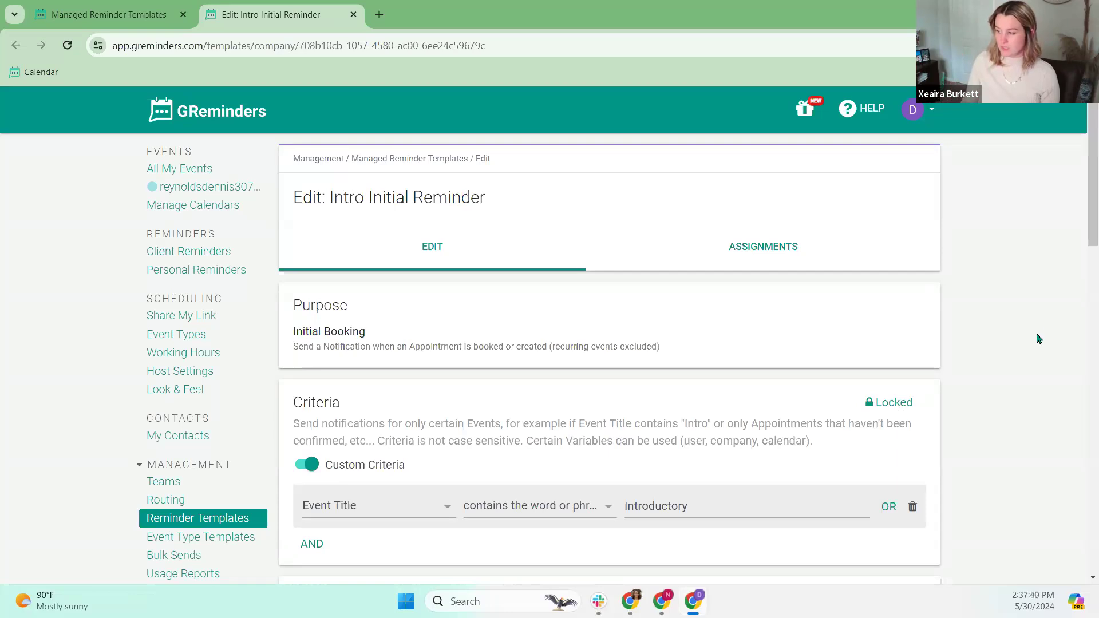
{"action": "scroll", "coordinate": [1083, 193], "scroll_direction": "down", "scroll_amount": 4}
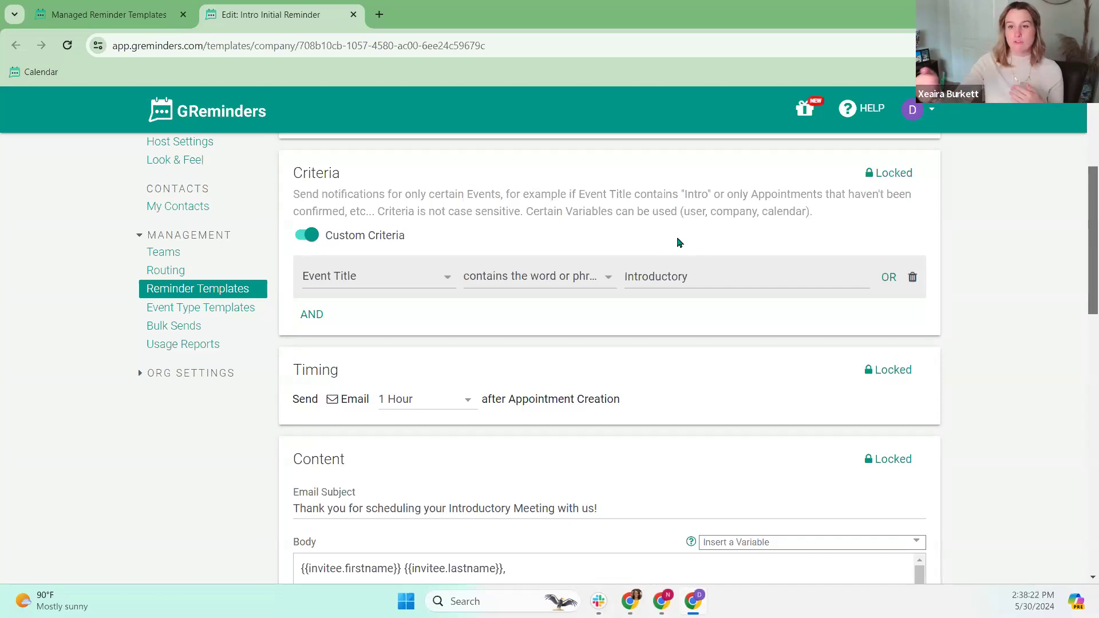
{"action": "scroll", "coordinate": [678, 242], "scroll_direction": "down", "scroll_amount": 3}
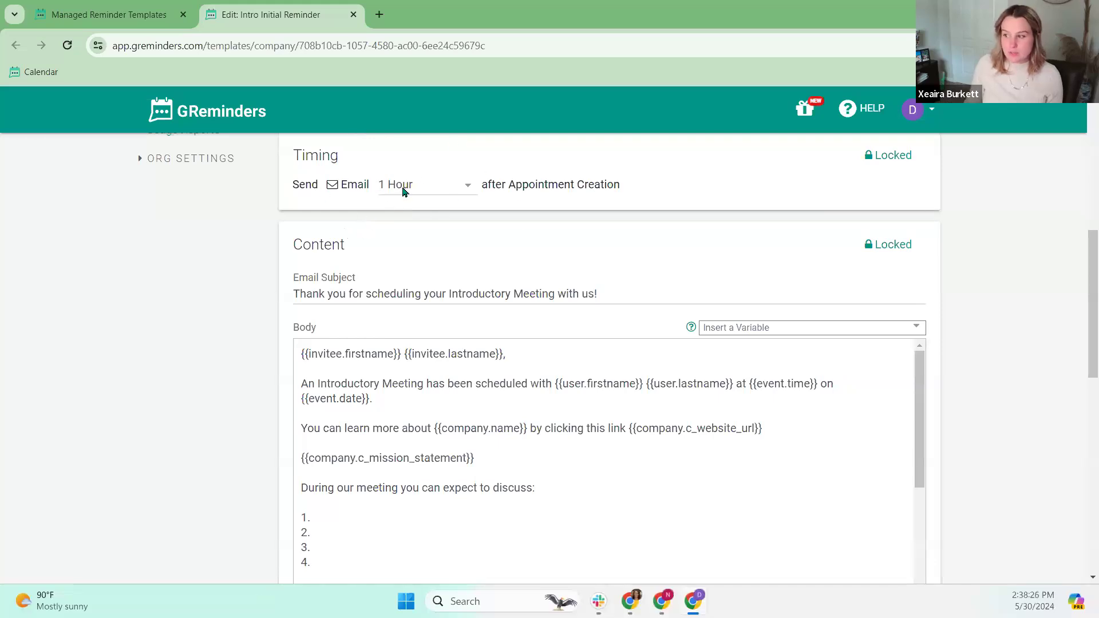
{"action": "left_click", "coordinate": [416, 180]}
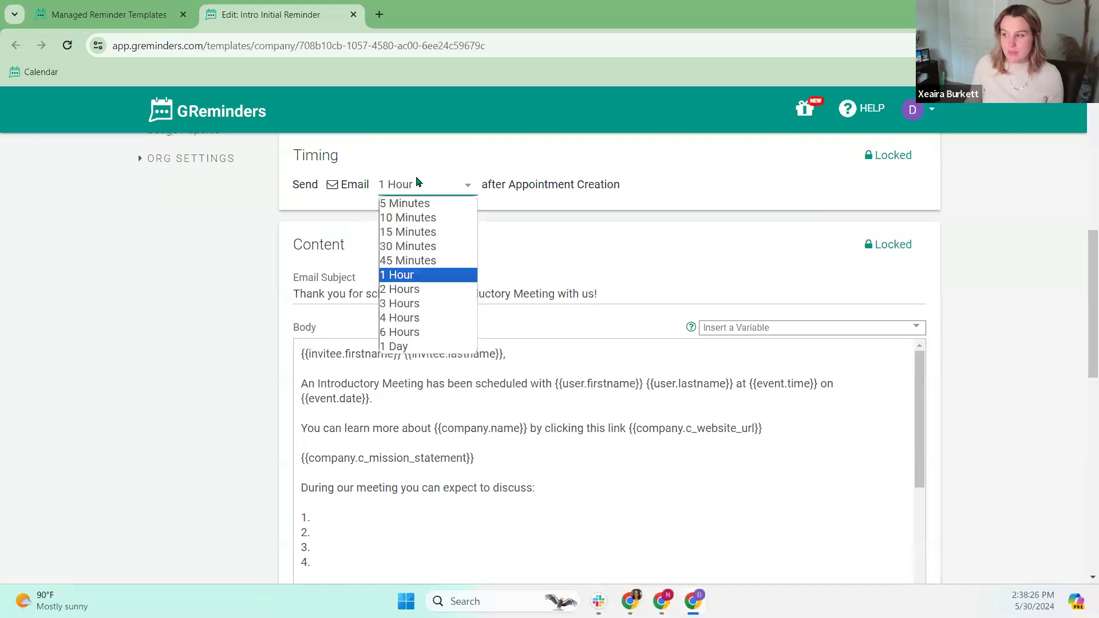
{"action": "left_click", "coordinate": [421, 274]}
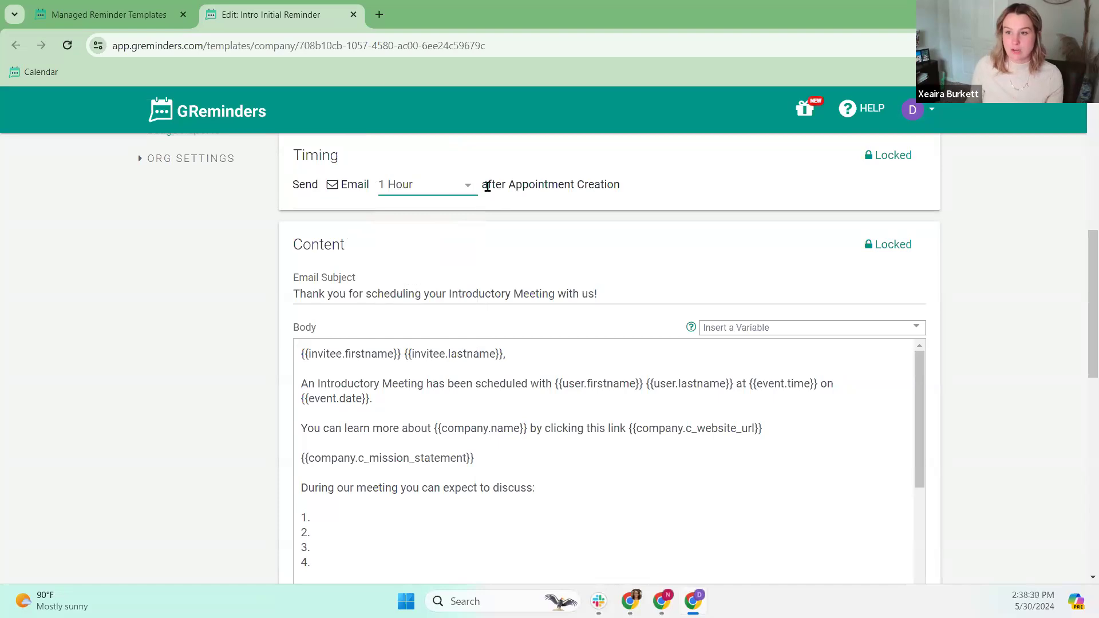
{"action": "scroll", "coordinate": [513, 215], "scroll_direction": "up", "scroll_amount": 2}
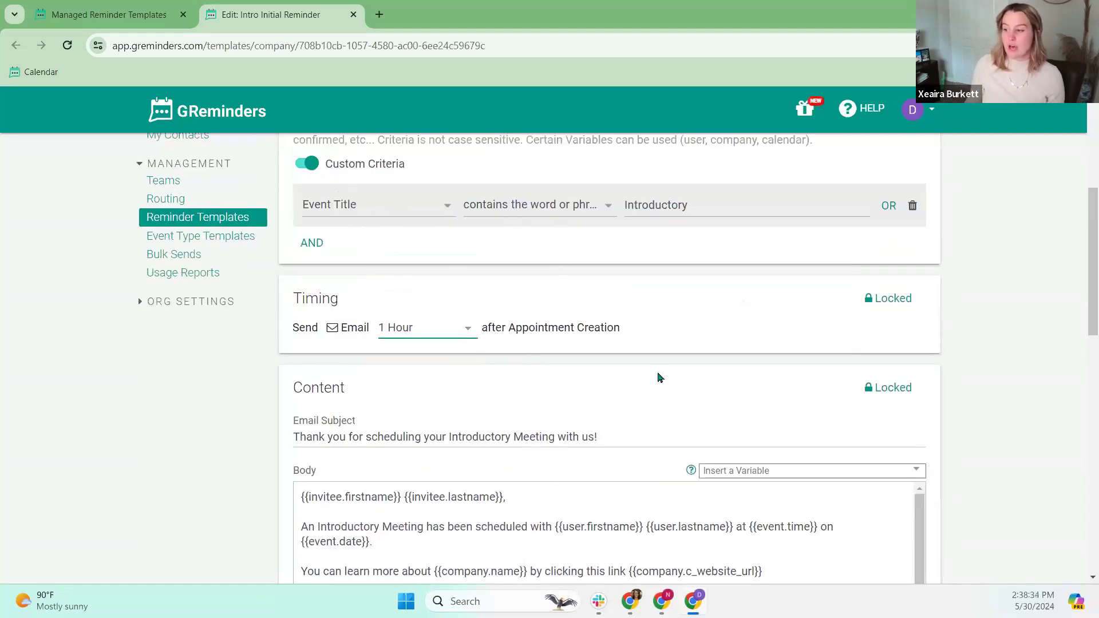
Review the reminder's email body and preview the message with sample data, closing the preview without sending a test
{"action": "scroll", "coordinate": [657, 372], "scroll_direction": "down", "scroll_amount": 5}
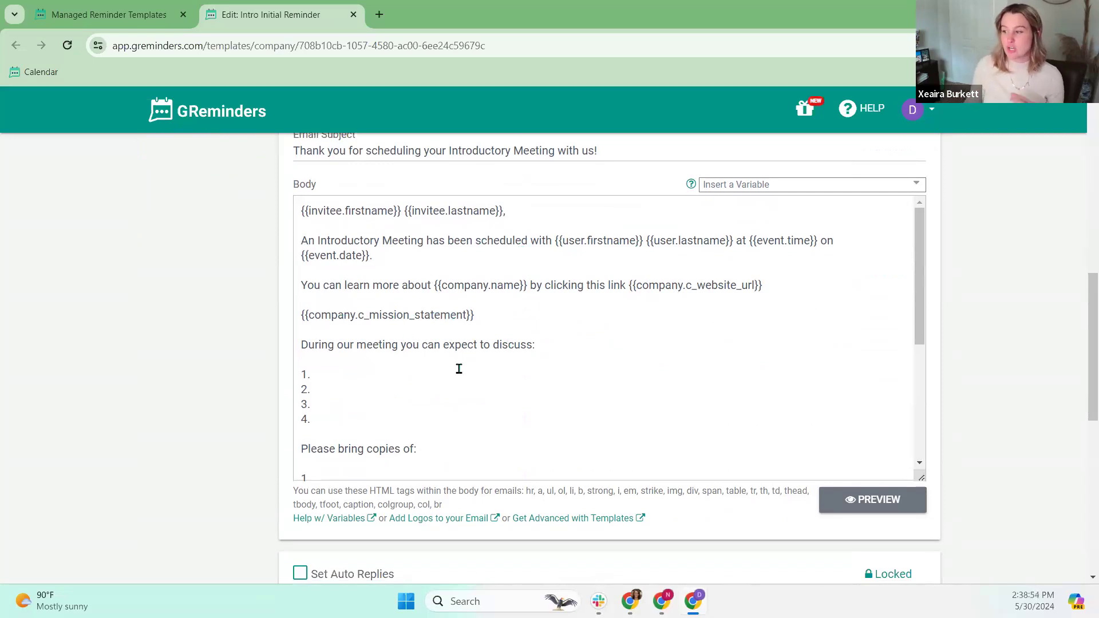
{"action": "scroll", "coordinate": [469, 379], "scroll_direction": "down", "scroll_amount": 3}
{"action": "scroll", "coordinate": [469, 379], "scroll_direction": "down", "scroll_amount": 2}
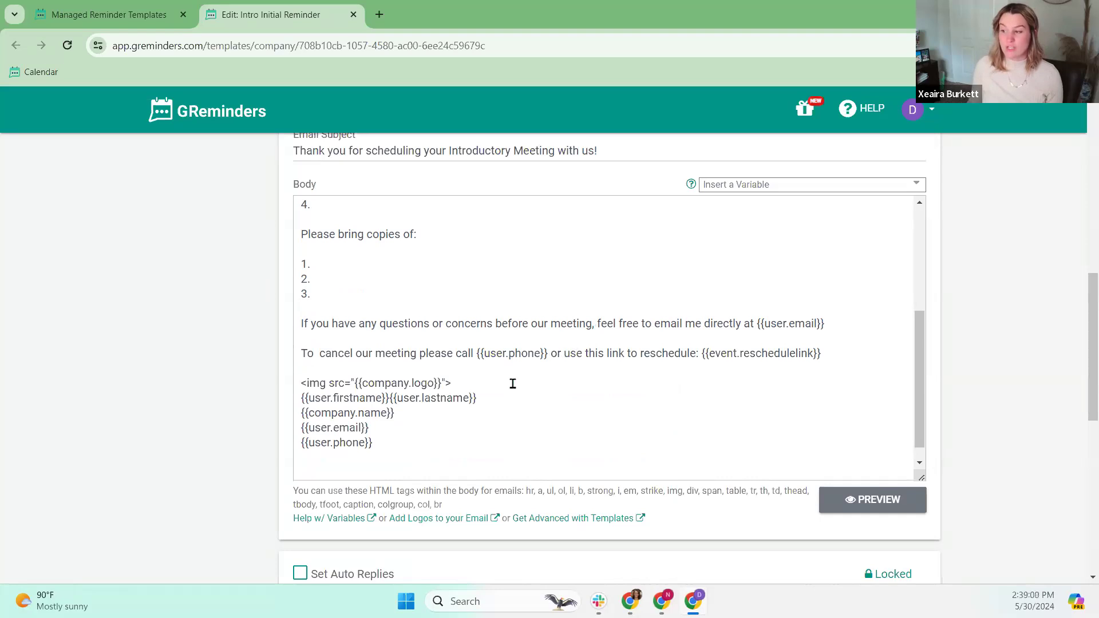
{"action": "left_click", "coordinate": [869, 498]}
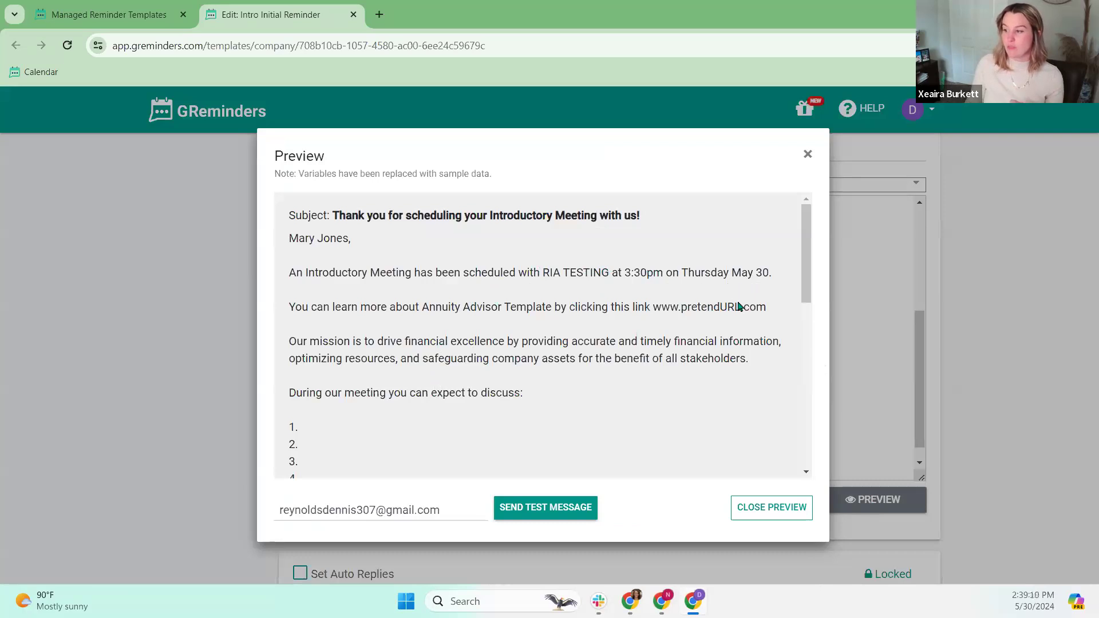
{"action": "scroll", "coordinate": [640, 383], "scroll_direction": "down", "scroll_amount": 1}
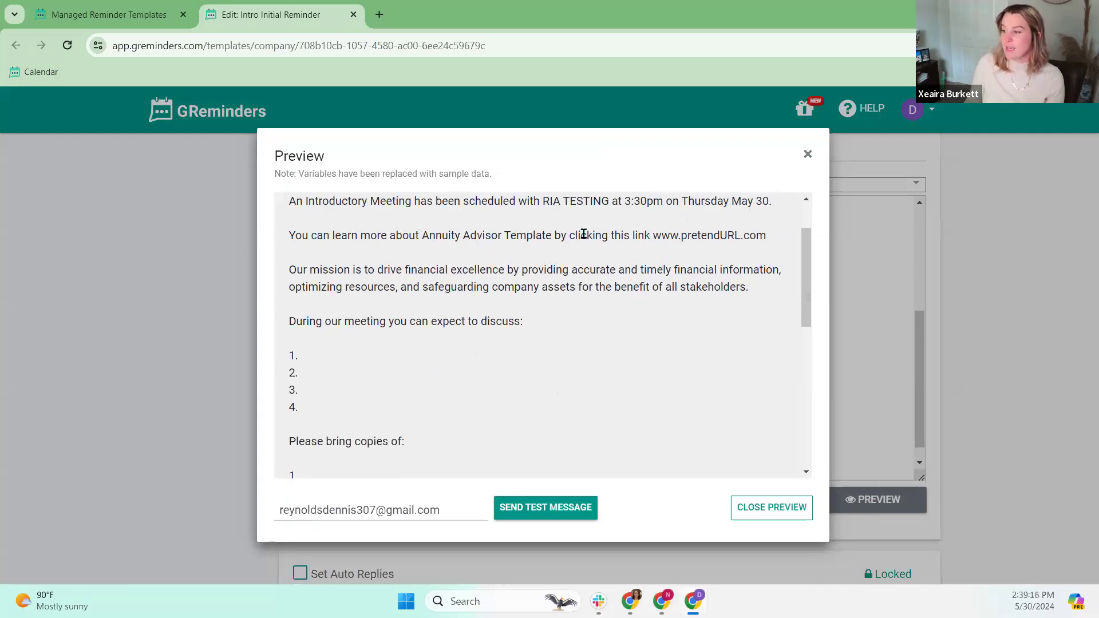
{"action": "scroll", "coordinate": [644, 308], "scroll_direction": "down", "scroll_amount": 1}
{"action": "scroll", "coordinate": [644, 308], "scroll_direction": "down", "scroll_amount": 3}
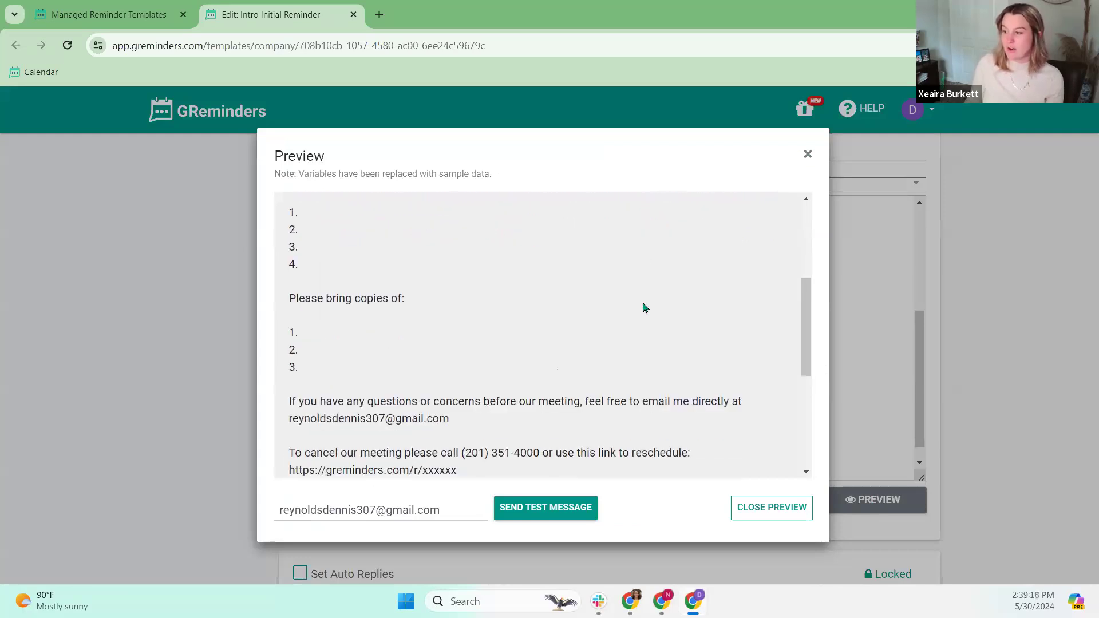
{"action": "scroll", "coordinate": [595, 308], "scroll_direction": "up", "scroll_amount": 1}
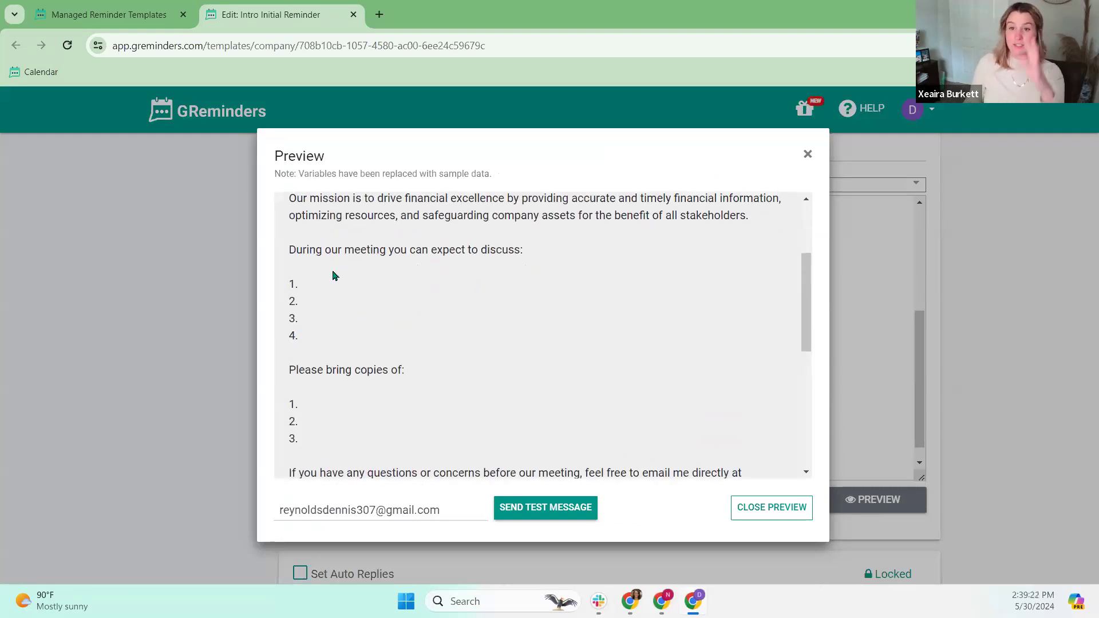
{"action": "left_click", "coordinate": [807, 154]}
Examine the blank discussion points in the email body and the lock setting of the Content section
{"action": "scroll", "coordinate": [388, 294], "scroll_direction": "up", "scroll_amount": 1}
{"action": "scroll", "coordinate": [388, 294], "scroll_direction": "up", "scroll_amount": 1}
{"action": "left_click", "coordinate": [332, 304]}
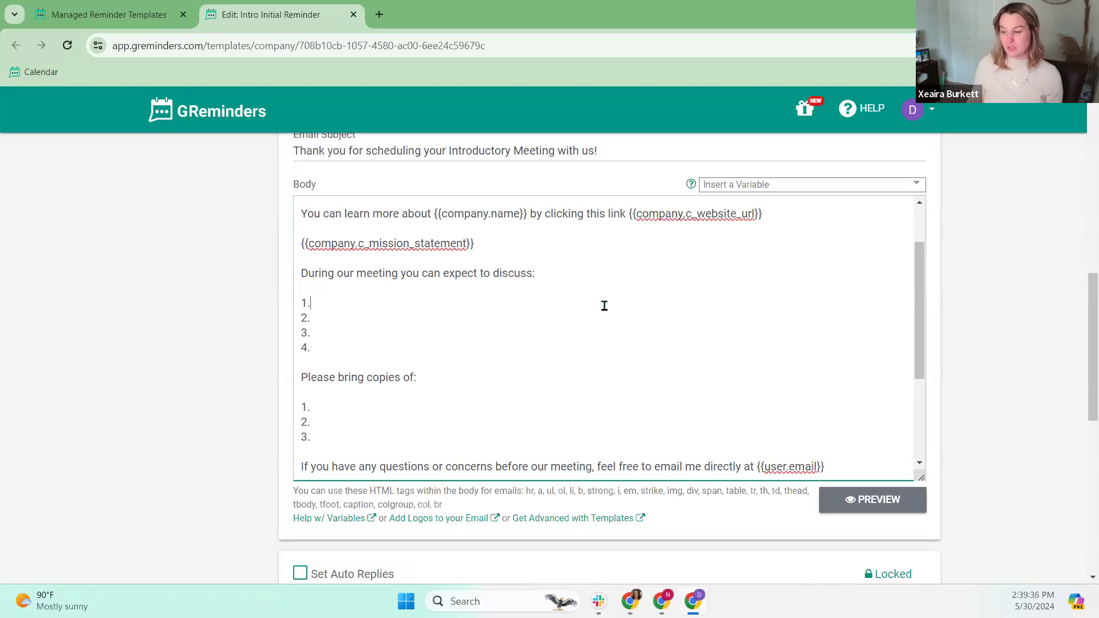
{"action": "scroll", "coordinate": [657, 351], "scroll_direction": "up", "scroll_amount": 3}
{"action": "scroll", "coordinate": [986, 386], "scroll_direction": "up", "scroll_amount": 4}
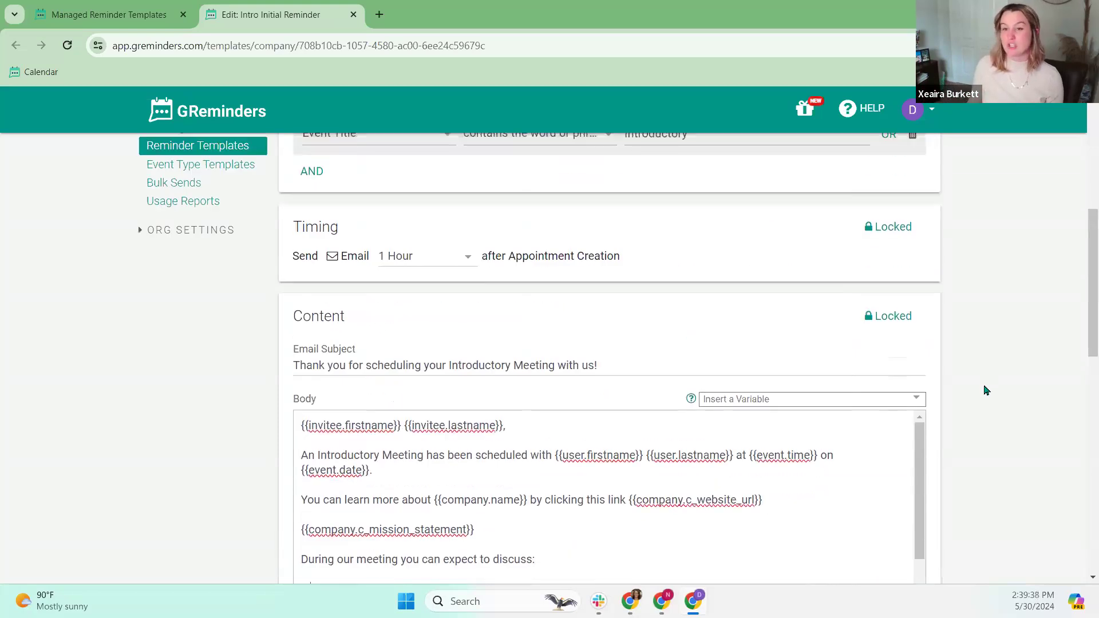
{"action": "mouse_move", "coordinate": [875, 317]}
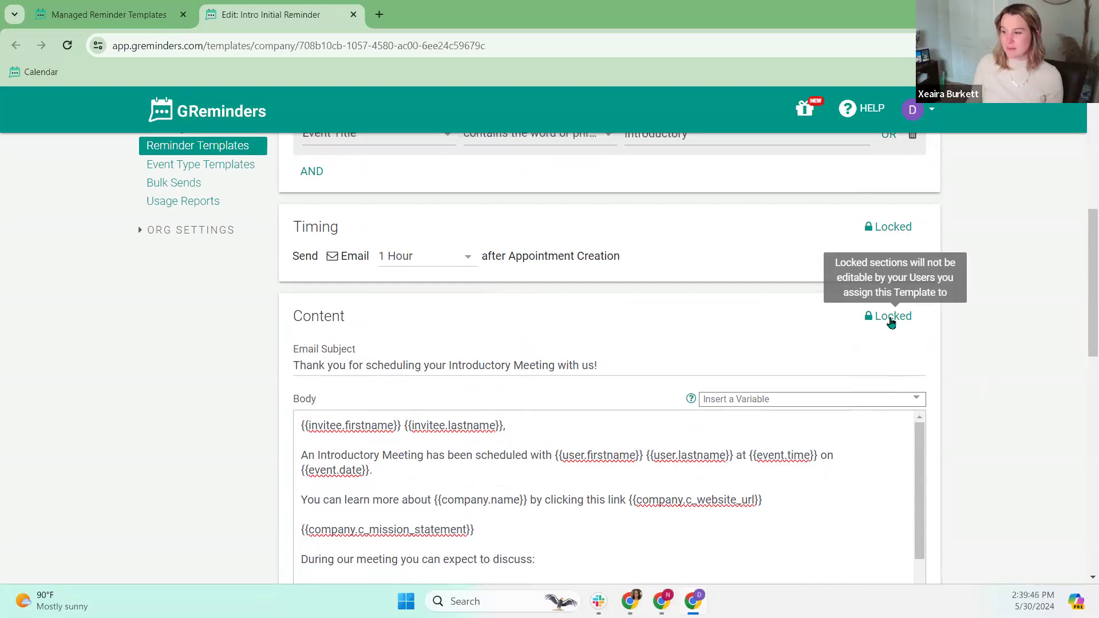
Preview the reminder email again down to its logo, signature and unsubscribe link, and close the preview
{"action": "scroll", "coordinate": [934, 385], "scroll_direction": "down", "scroll_amount": 3}
{"action": "scroll", "coordinate": [888, 454], "scroll_direction": "down", "scroll_amount": 5}
{"action": "left_click", "coordinate": [882, 509]}
{"action": "scroll", "coordinate": [431, 354], "scroll_direction": "down", "scroll_amount": 10}
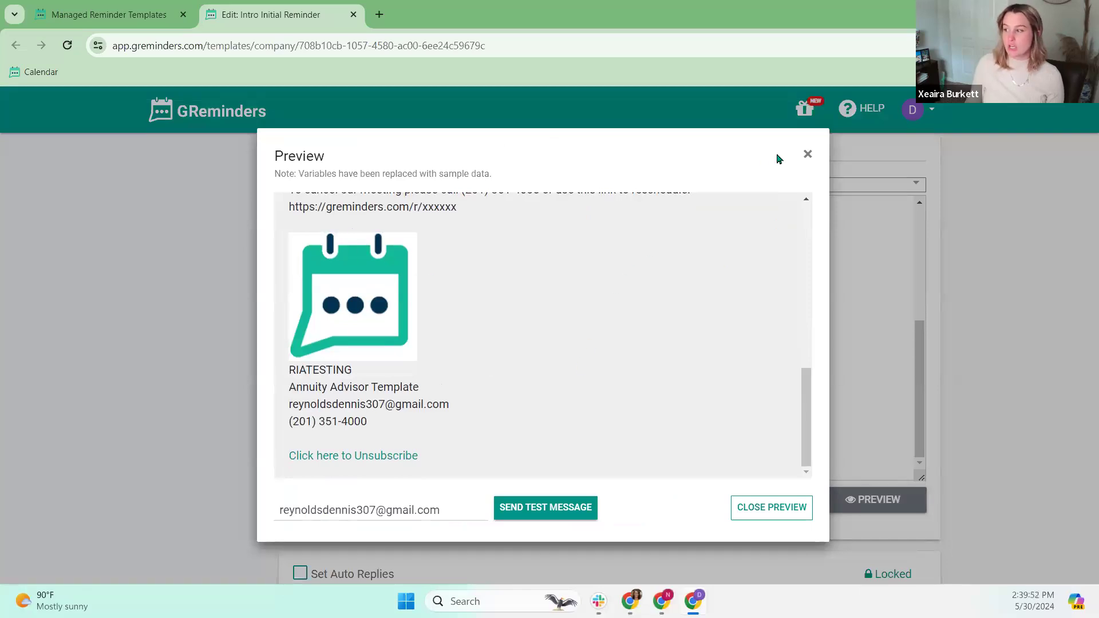
{"action": "left_click", "coordinate": [807, 154]}
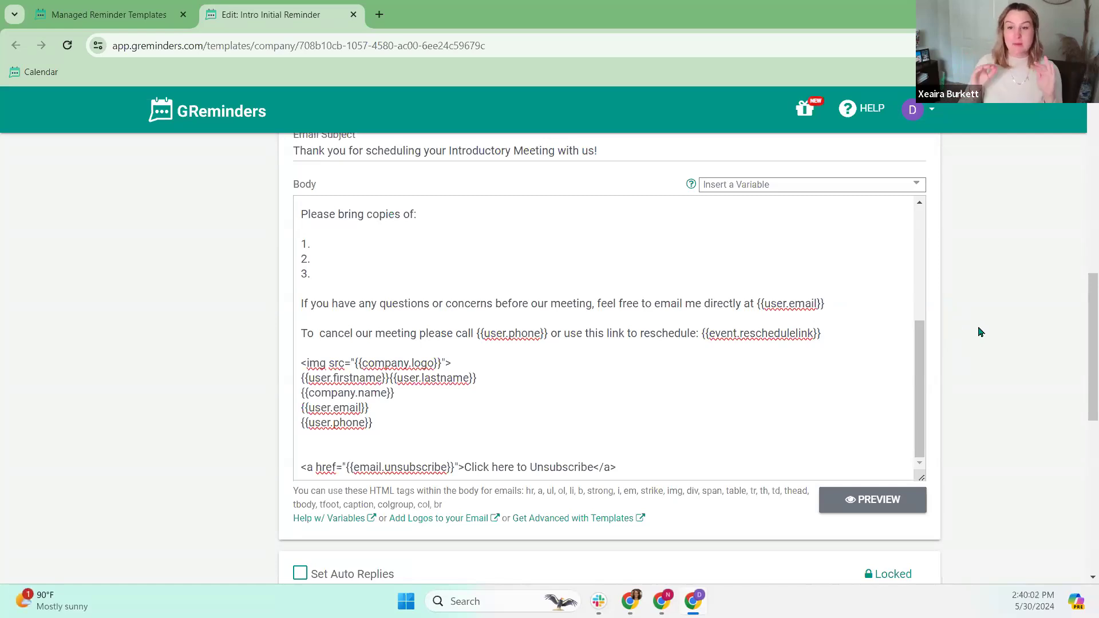
{"action": "left_click", "coordinate": [846, 185]}
{"action": "scroll", "coordinate": [753, 262], "scroll_direction": "down", "scroll_amount": 5}
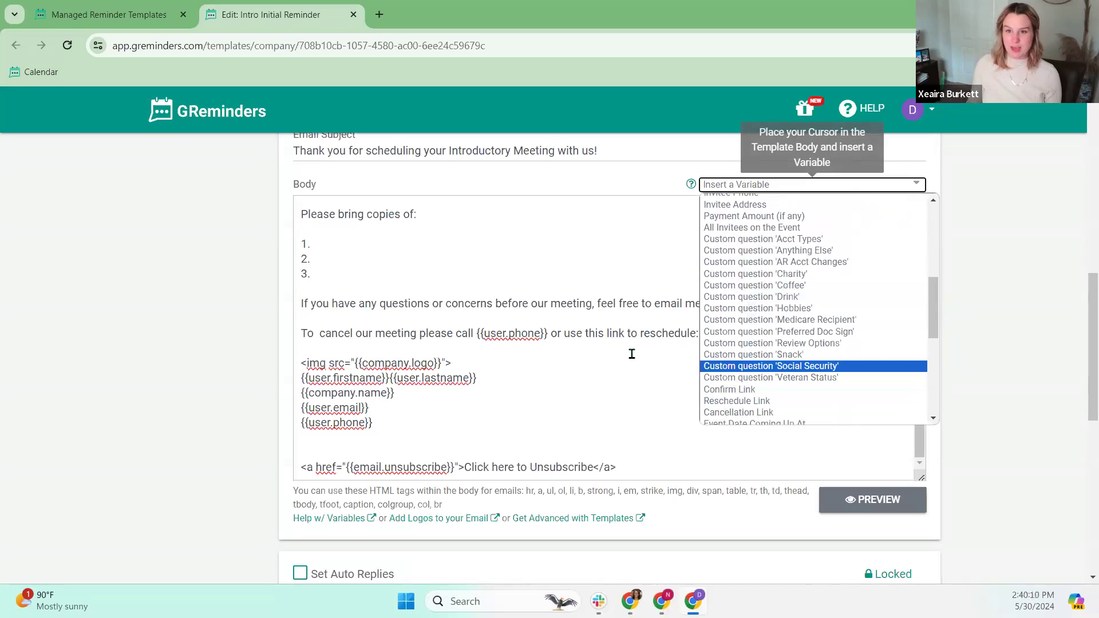
{"action": "left_click", "coordinate": [635, 395]}
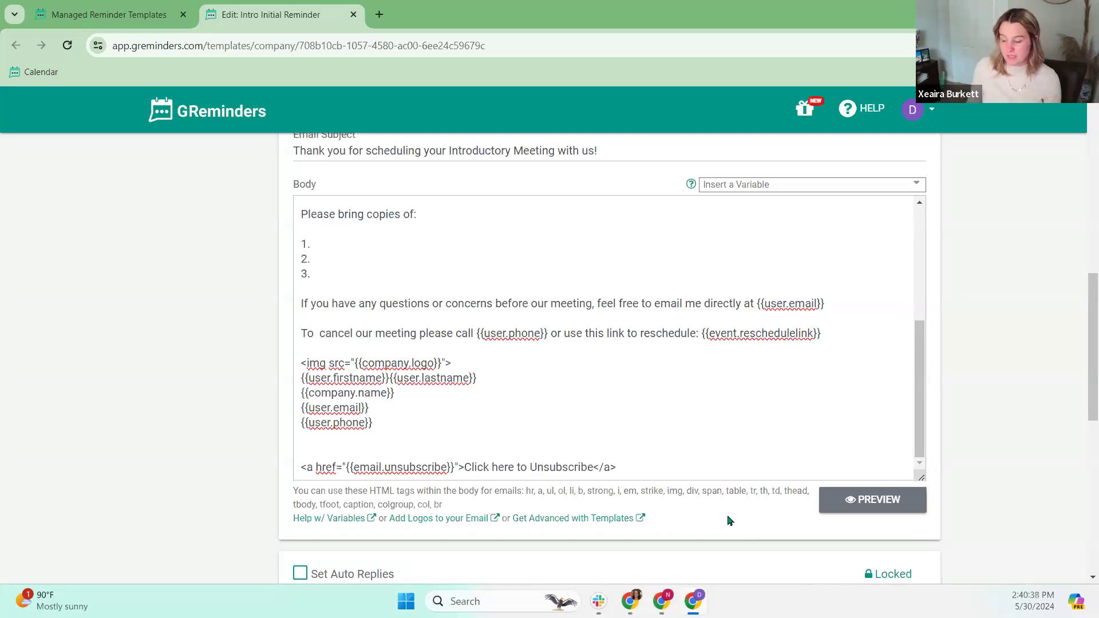
Enable auto replies on the Intro Initial Reminder to view the reply fields, disable them again and check the template's settings
{"action": "scroll", "coordinate": [729, 518], "scroll_direction": "down", "scroll_amount": 2}
{"action": "left_click", "coordinate": [314, 439]}
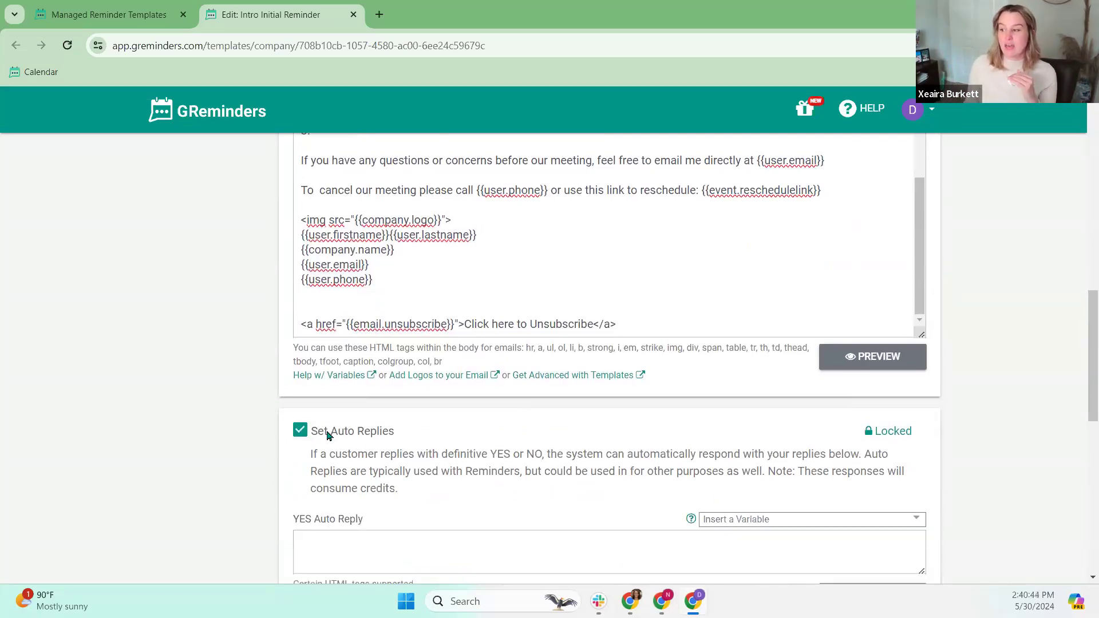
{"action": "left_click", "coordinate": [301, 431]}
{"action": "scroll", "coordinate": [272, 430], "scroll_direction": "down", "scroll_amount": 5}
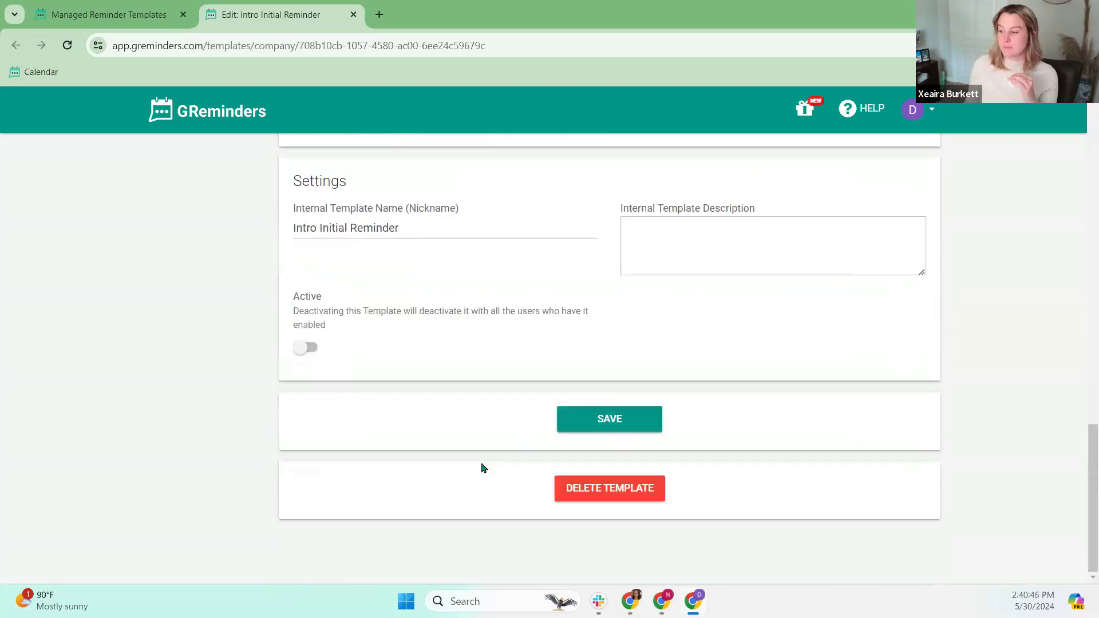
Open the ALL Events 24hr SMS Reminder template and review its criteria, timing, message body and auto replies
{"action": "scroll", "coordinate": [270, 393], "scroll_direction": "up", "scroll_amount": 15}
{"action": "left_click", "coordinate": [248, 513]}
{"action": "scroll", "coordinate": [395, 401], "scroll_direction": "down", "scroll_amount": 3}
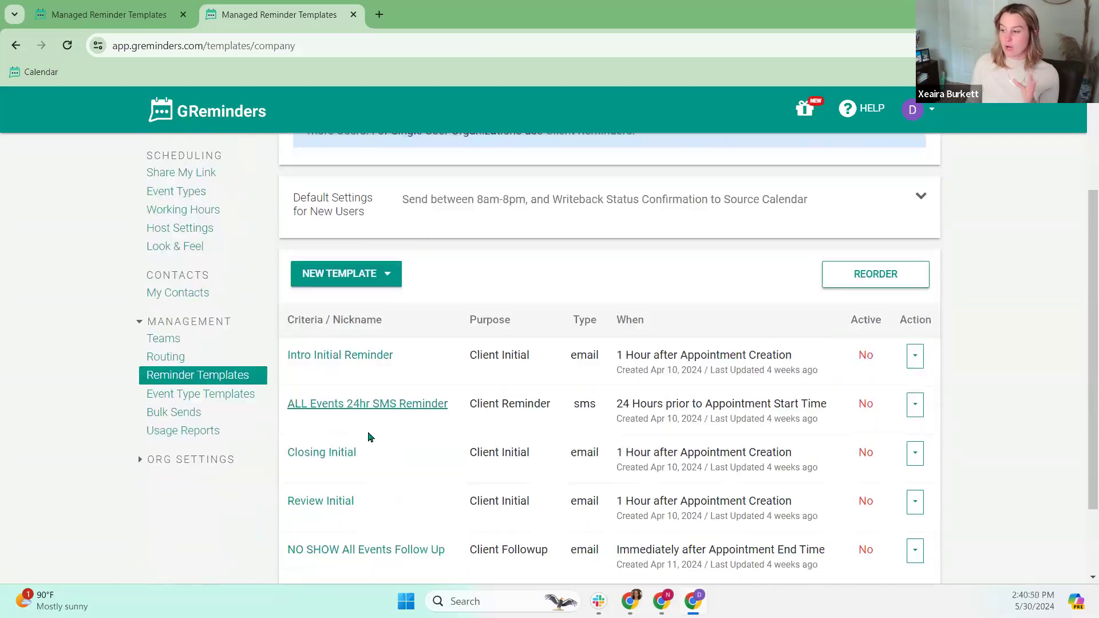
{"action": "left_click", "coordinate": [376, 410]}
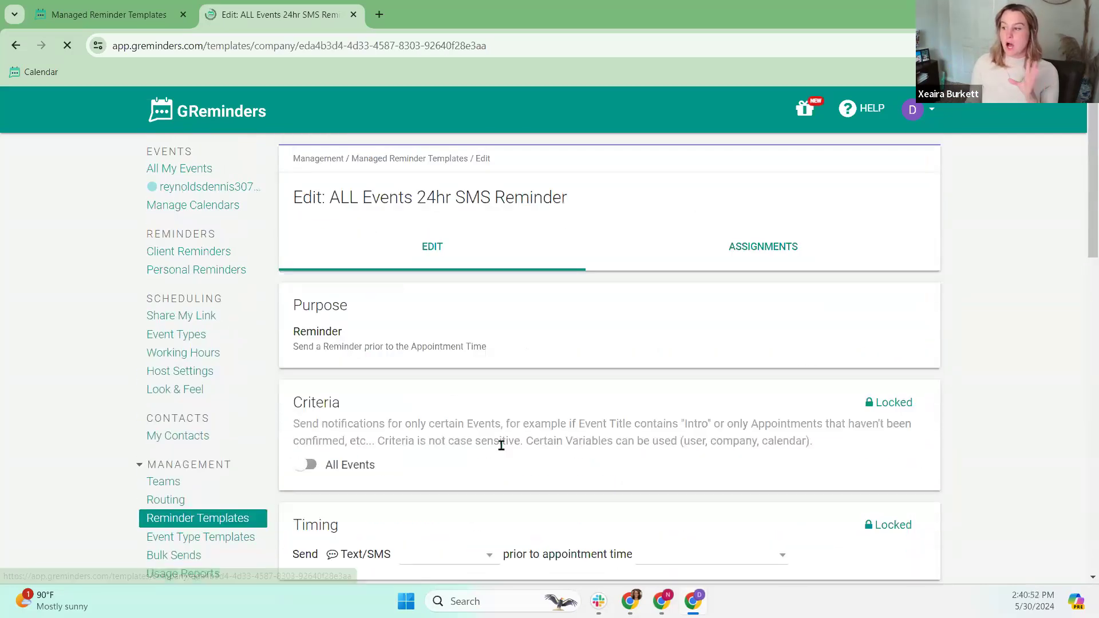
{"action": "scroll", "coordinate": [502, 444], "scroll_direction": "down", "scroll_amount": 15}
{"action": "scroll", "coordinate": [540, 443], "scroll_direction": "down", "scroll_amount": 1}
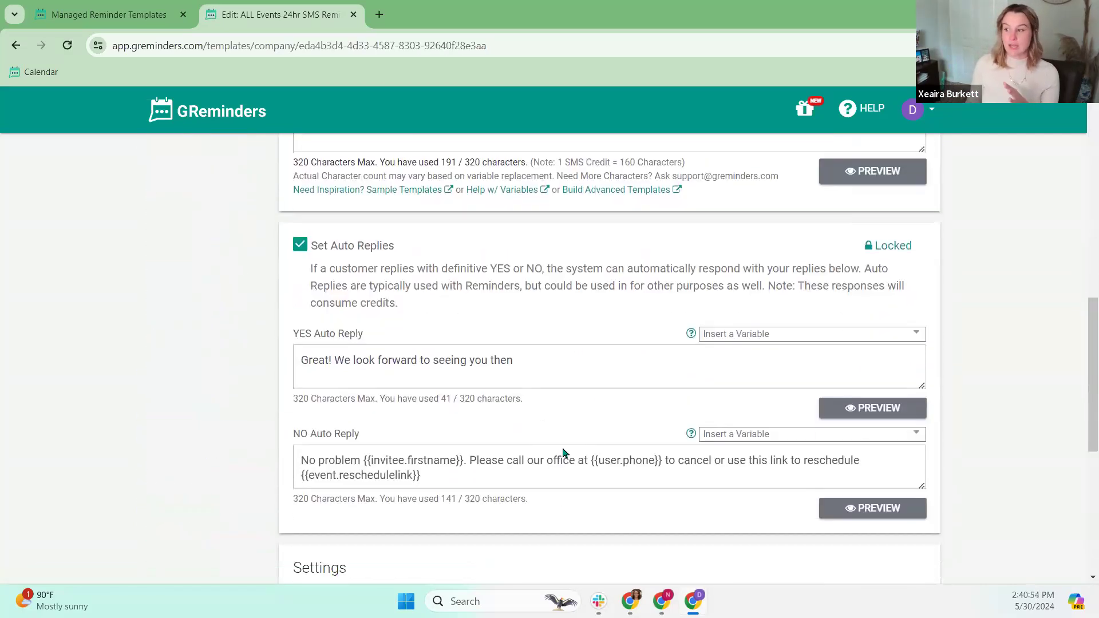
{"action": "scroll", "coordinate": [674, 296], "scroll_direction": "up", "scroll_amount": 7}
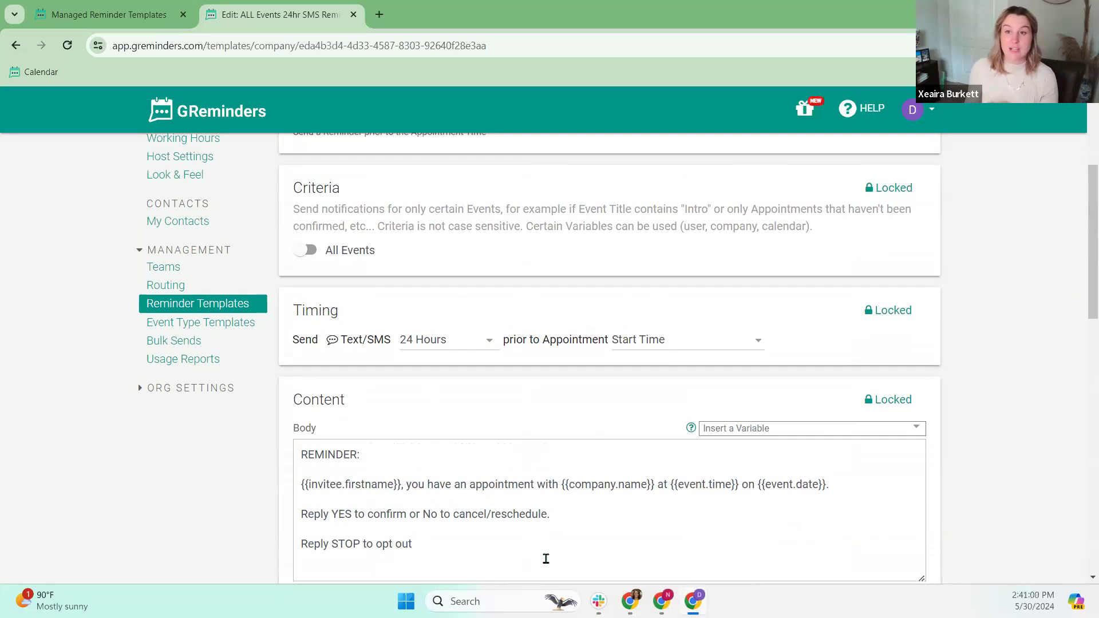
{"action": "scroll", "coordinate": [564, 494], "scroll_direction": "down", "scroll_amount": 8}
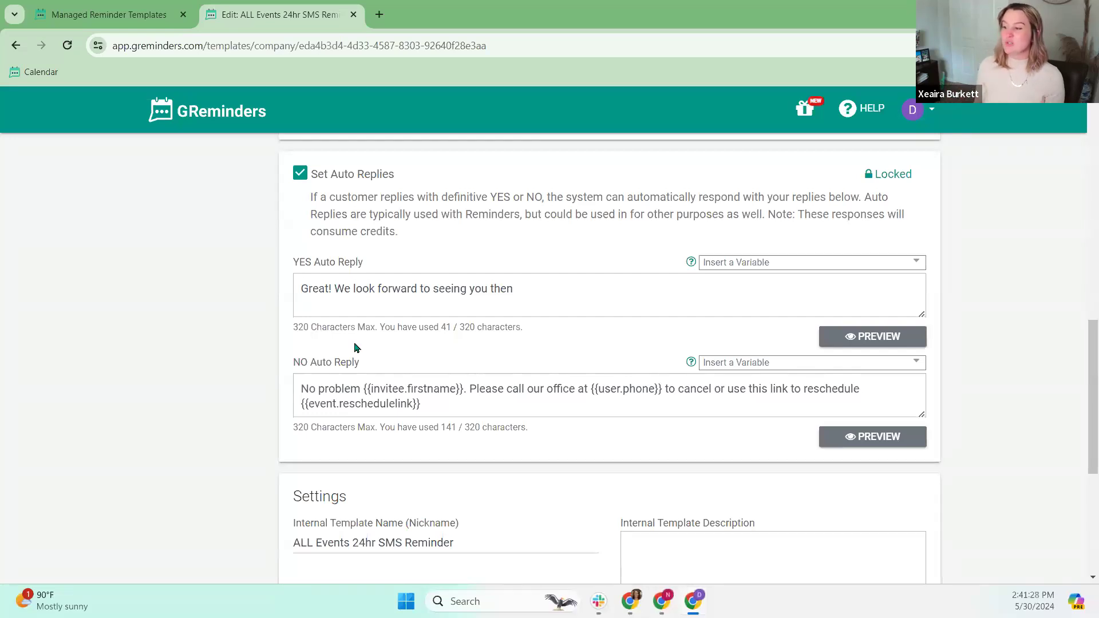
Browse the variables for the NO Auto Reply and preview that reply with sample data, closing the preview without sending a test
{"action": "left_click", "coordinate": [767, 365]}
{"action": "scroll", "coordinate": [812, 335], "scroll_direction": "down", "scroll_amount": 1}
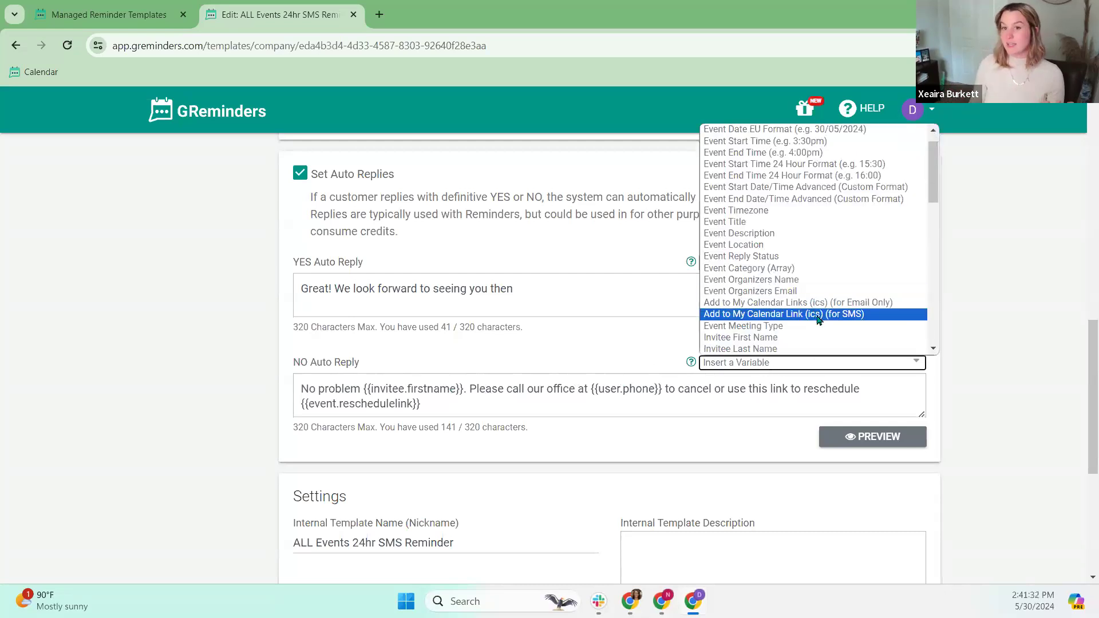
{"action": "left_click", "coordinate": [734, 404]}
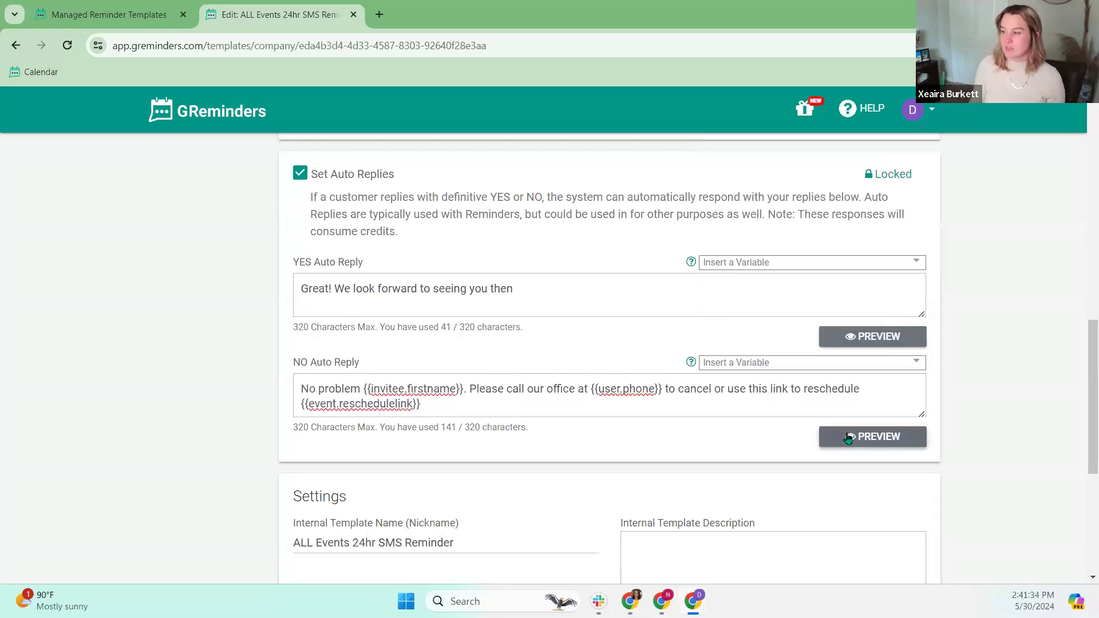
{"action": "left_click", "coordinate": [841, 435]}
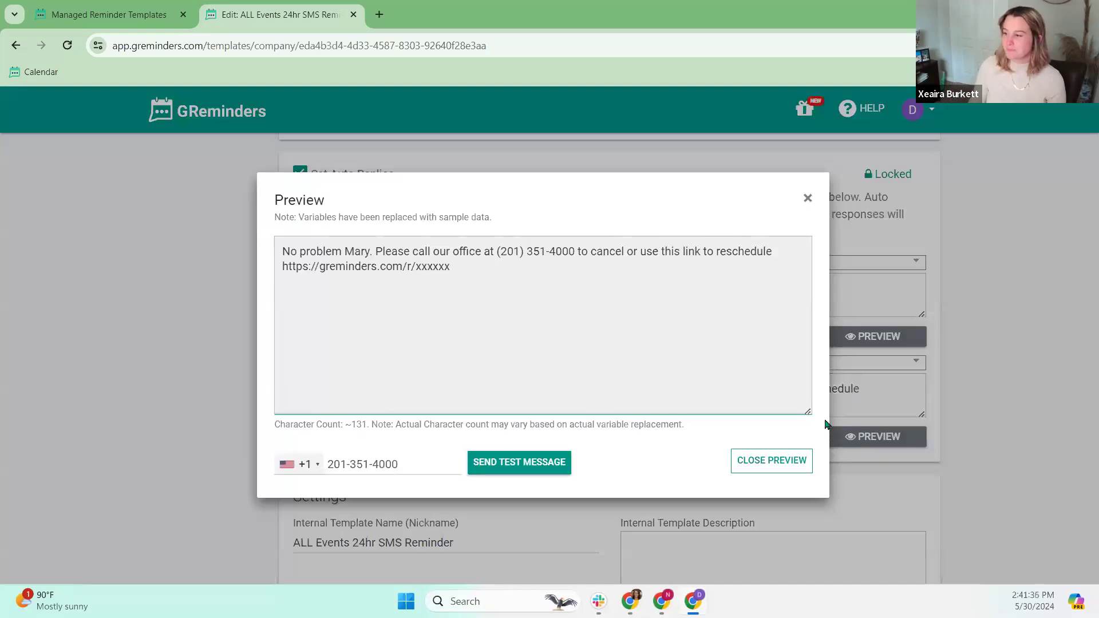
{"action": "left_click", "coordinate": [808, 198]}
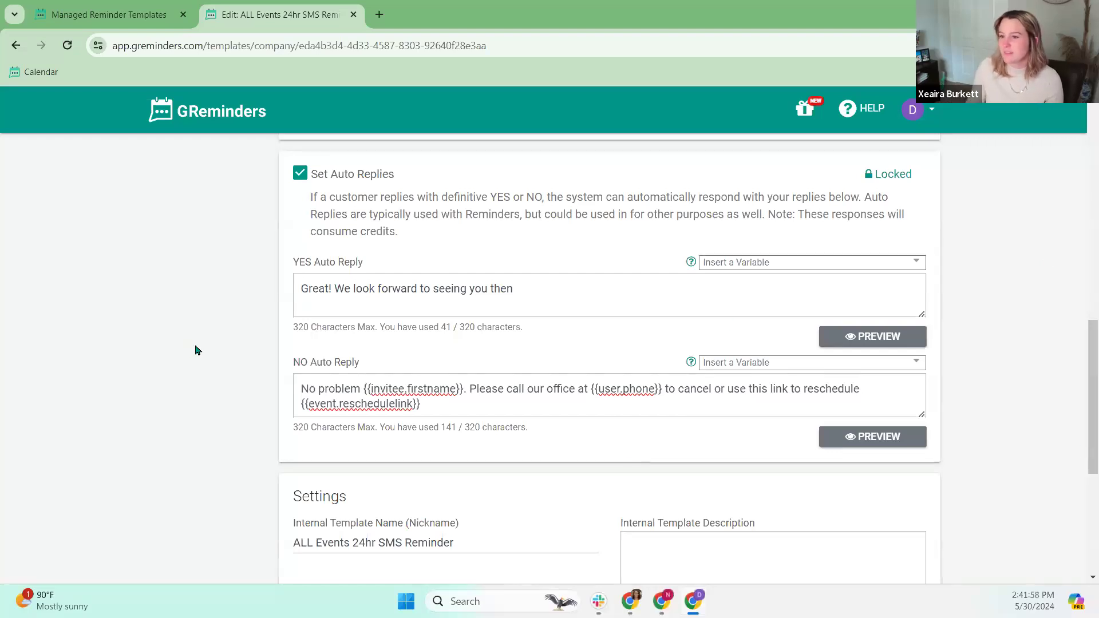
Review the internal name, description and Active settings of the ALL Events 24hr SMS Reminder, and return to its overview
{"action": "scroll", "coordinate": [195, 350], "scroll_direction": "down", "scroll_amount": 3}
{"action": "scroll", "coordinate": [343, 398], "scroll_direction": "down", "scroll_amount": 3}
{"action": "scroll", "coordinate": [348, 398], "scroll_direction": "up", "scroll_amount": 3}
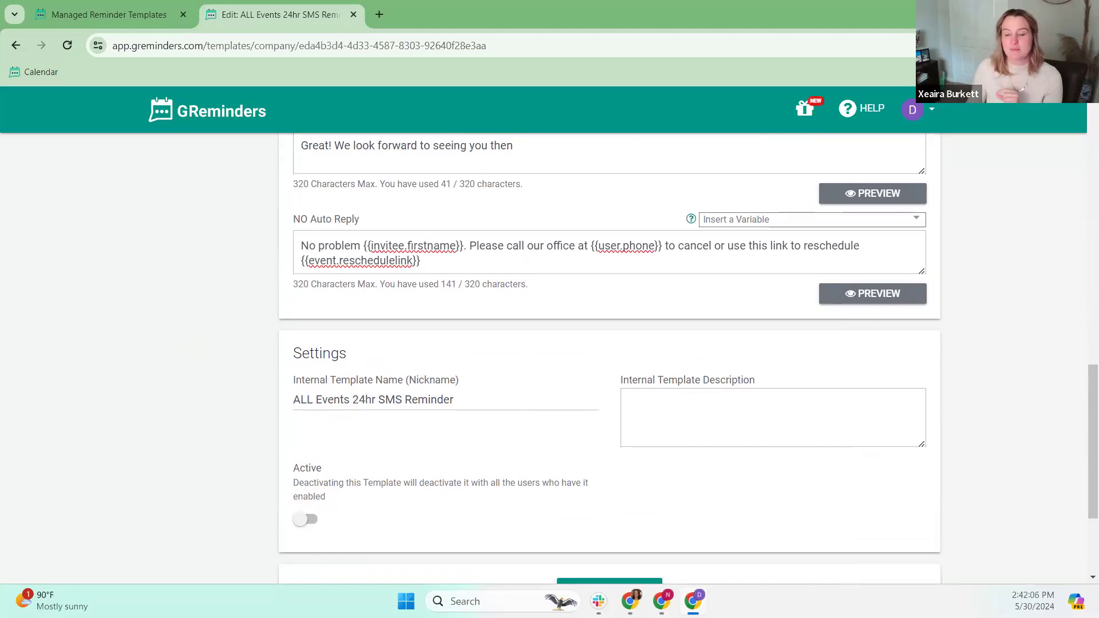
{"action": "scroll", "coordinate": [231, 389], "scroll_direction": "up", "scroll_amount": 4}
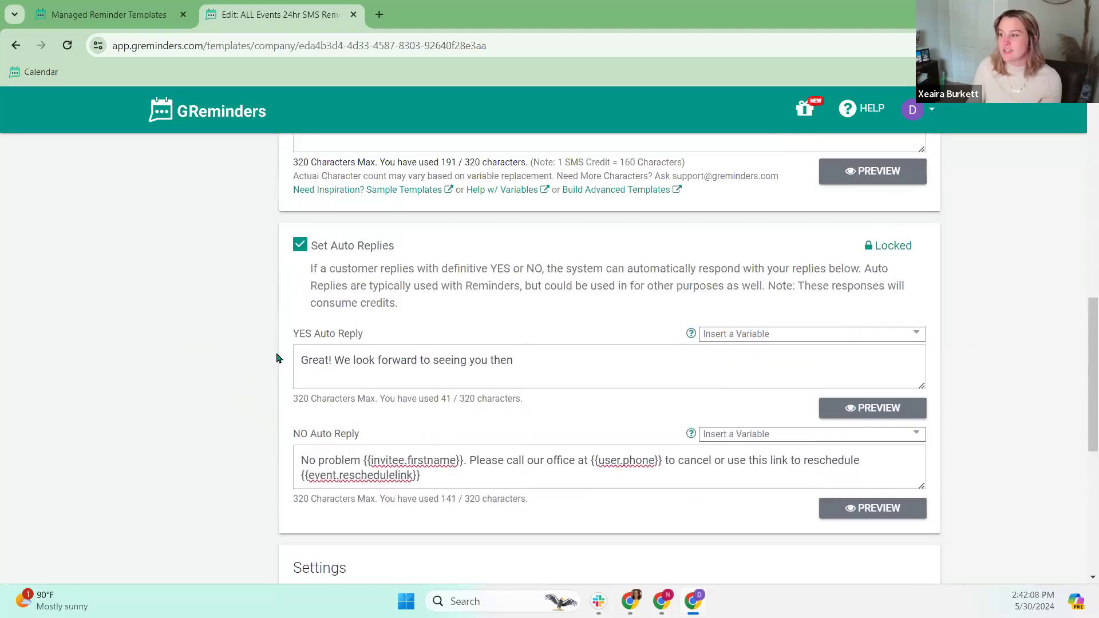
{"action": "scroll", "coordinate": [280, 326], "scroll_direction": "up", "scroll_amount": 4}
{"action": "scroll", "coordinate": [416, 337], "scroll_direction": "up", "scroll_amount": 1}
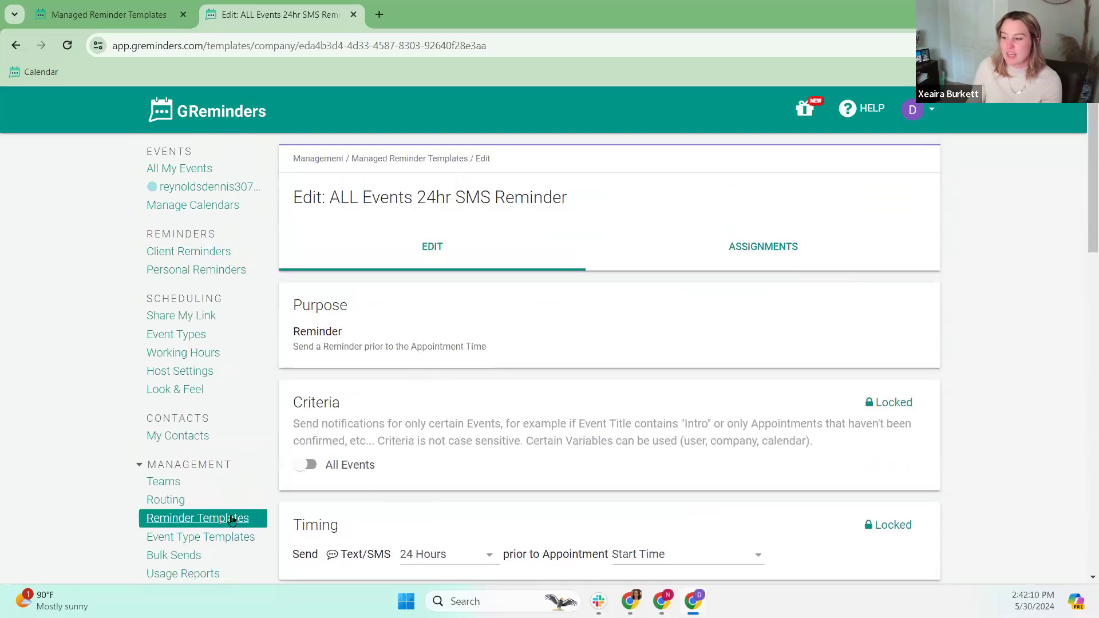
Reopen the Intro Initial Reminder from the managed templates and review its criteria, timing and email content again
{"action": "left_click", "coordinate": [239, 518]}
{"action": "scroll", "coordinate": [437, 388], "scroll_direction": "down", "scroll_amount": 3}
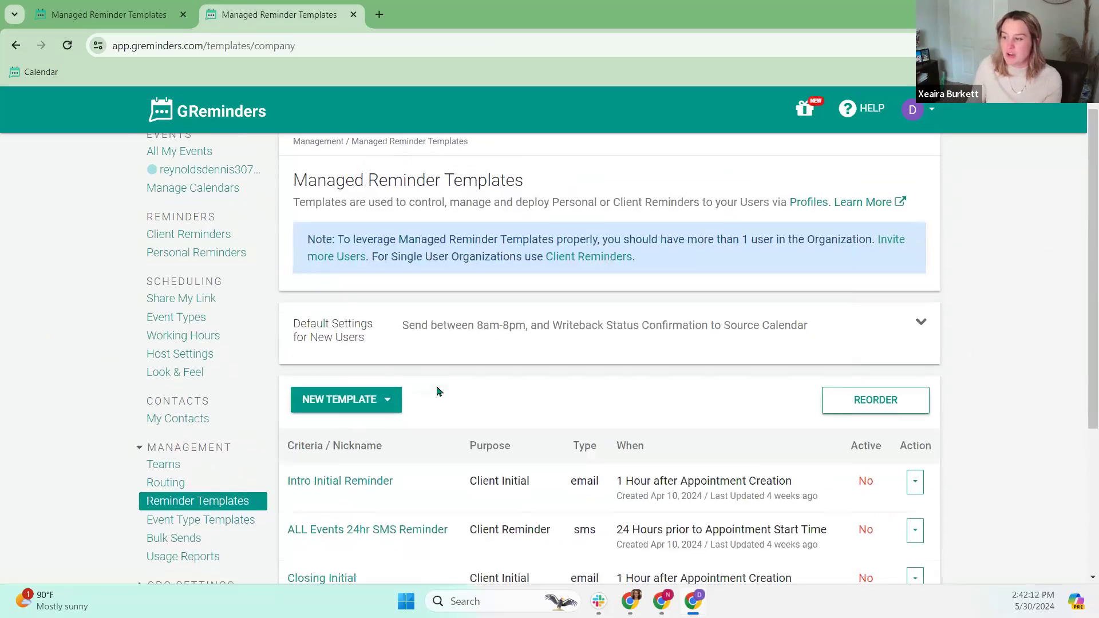
{"action": "left_click", "coordinate": [341, 361]}
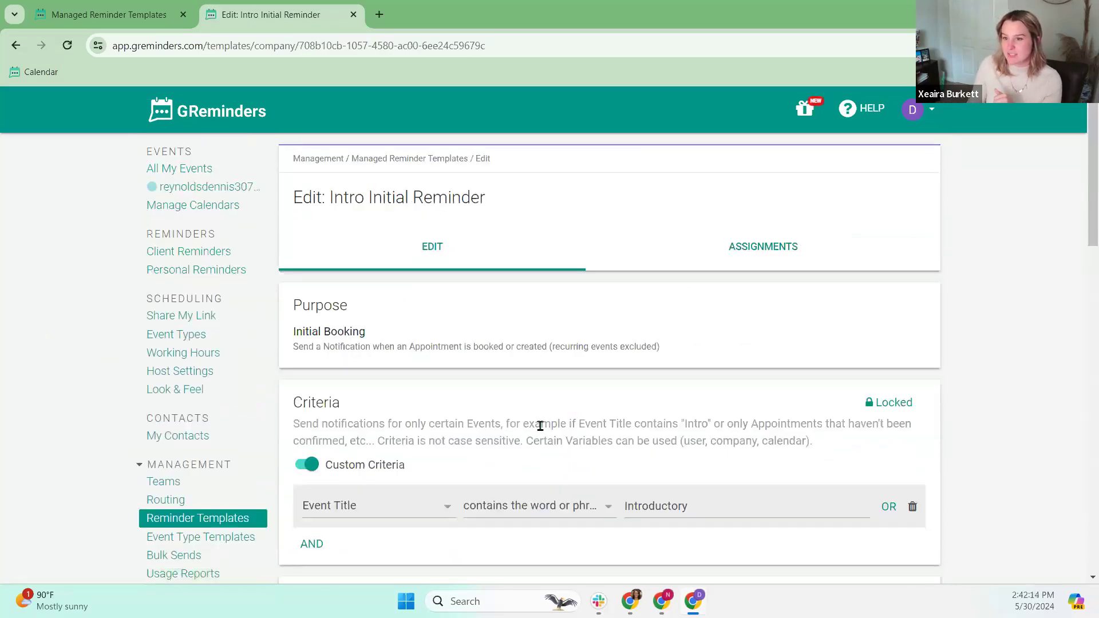
{"action": "scroll", "coordinate": [490, 398], "scroll_direction": "down", "scroll_amount": 5}
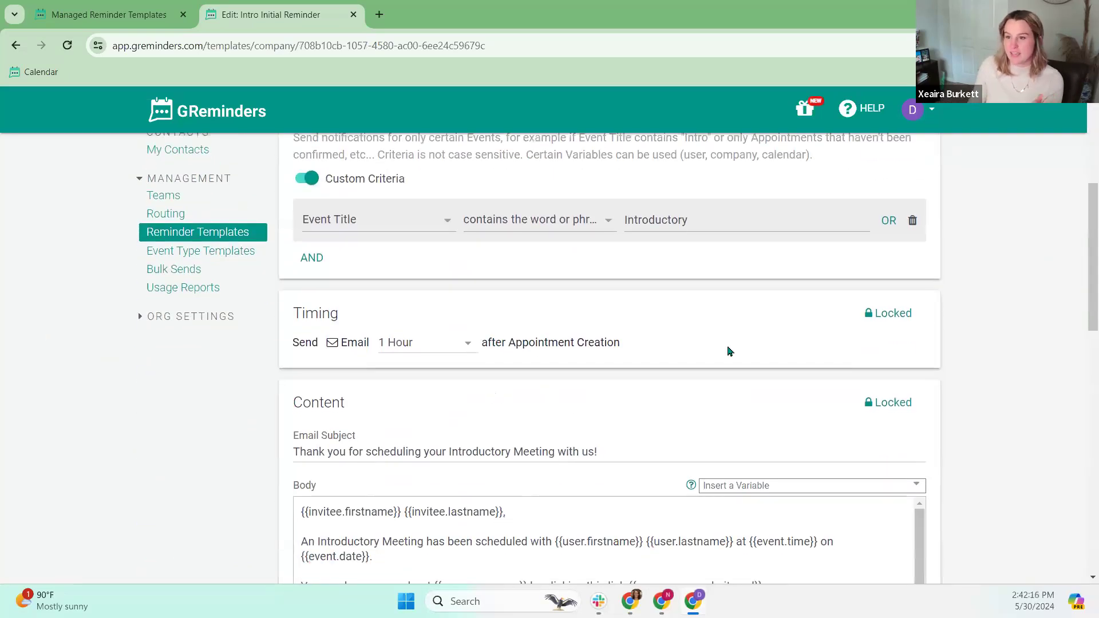
{"action": "scroll", "coordinate": [886, 357], "scroll_direction": "down", "scroll_amount": 3}
{"action": "scroll", "coordinate": [916, 360], "scroll_direction": "down", "scroll_amount": 1}
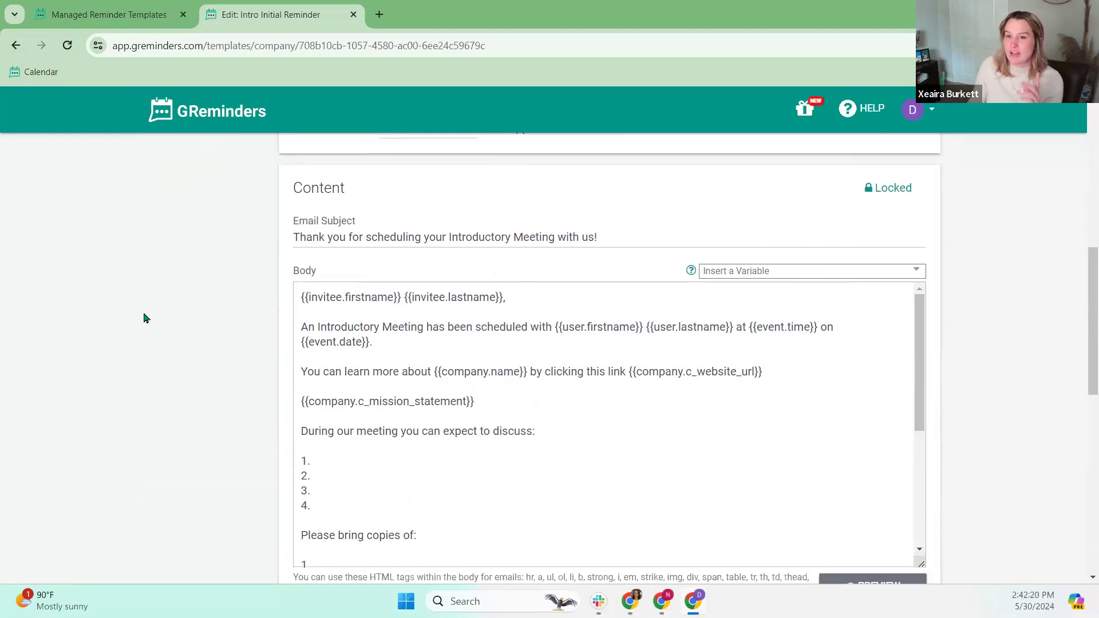
Open the Closing Initial template from the managed reminder list and review its criteria and email body down to the unsubscribe link
{"action": "scroll", "coordinate": [148, 344], "scroll_direction": "up", "scroll_amount": 8}
{"action": "left_click", "coordinate": [172, 518]}
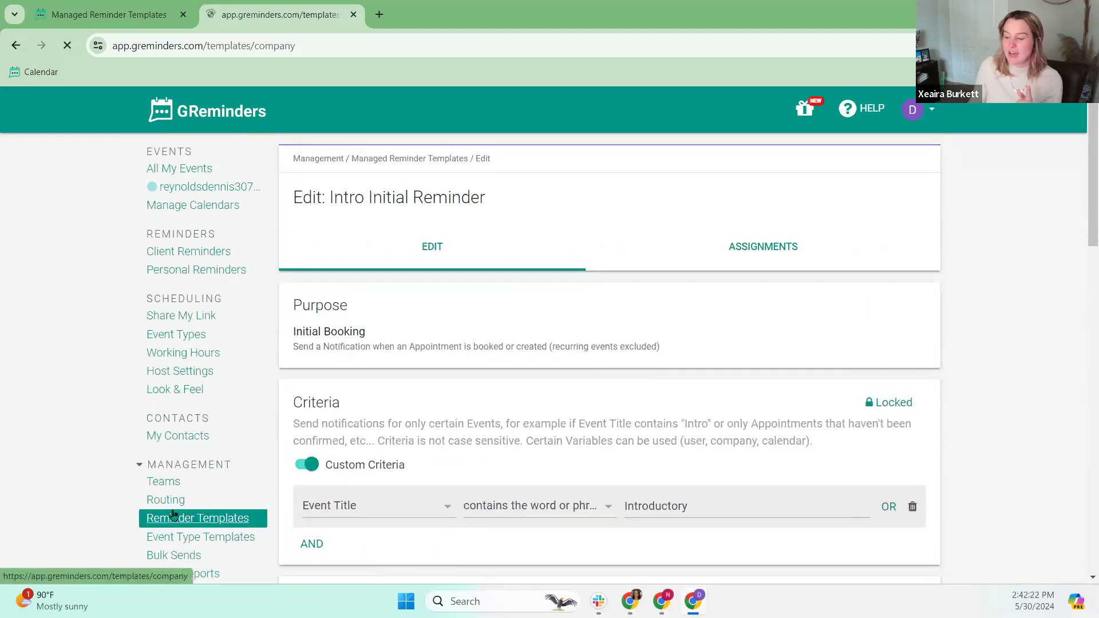
{"action": "scroll", "coordinate": [270, 415], "scroll_direction": "down", "scroll_amount": 3}
{"action": "left_click", "coordinate": [316, 361]}
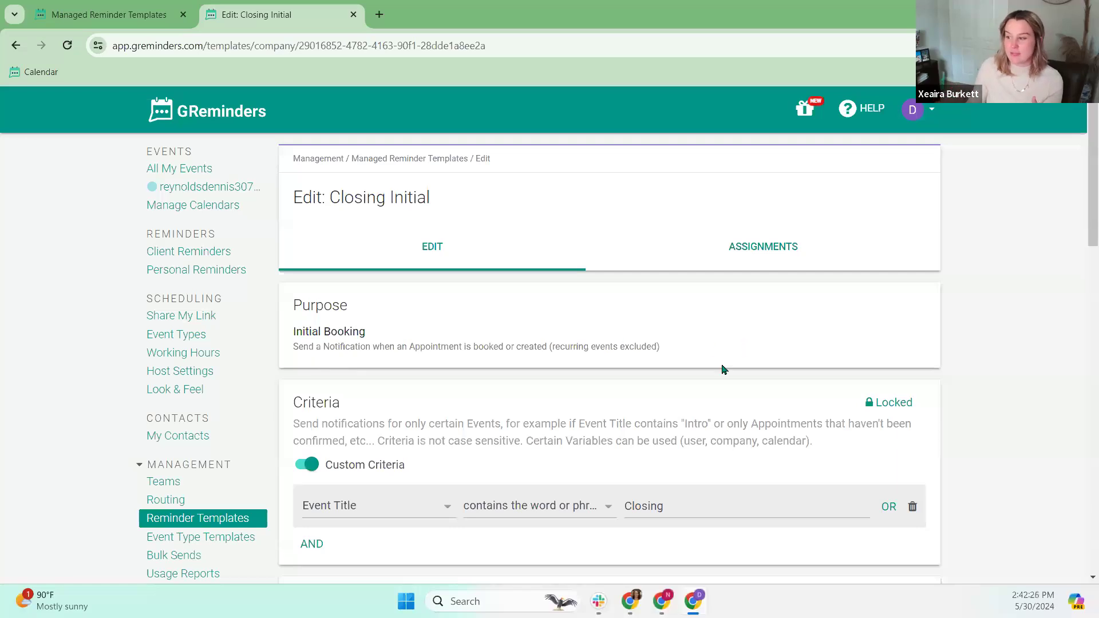
{"action": "scroll", "coordinate": [724, 368], "scroll_direction": "down", "scroll_amount": 10}
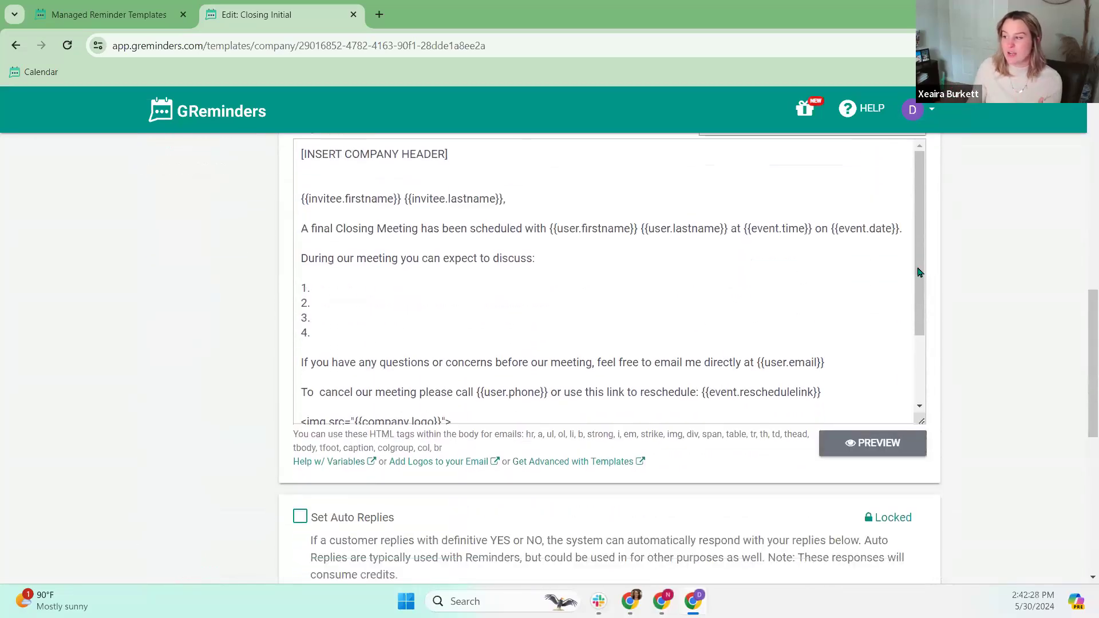
{"action": "scroll", "coordinate": [725, 387], "scroll_direction": "down", "scroll_amount": 3}
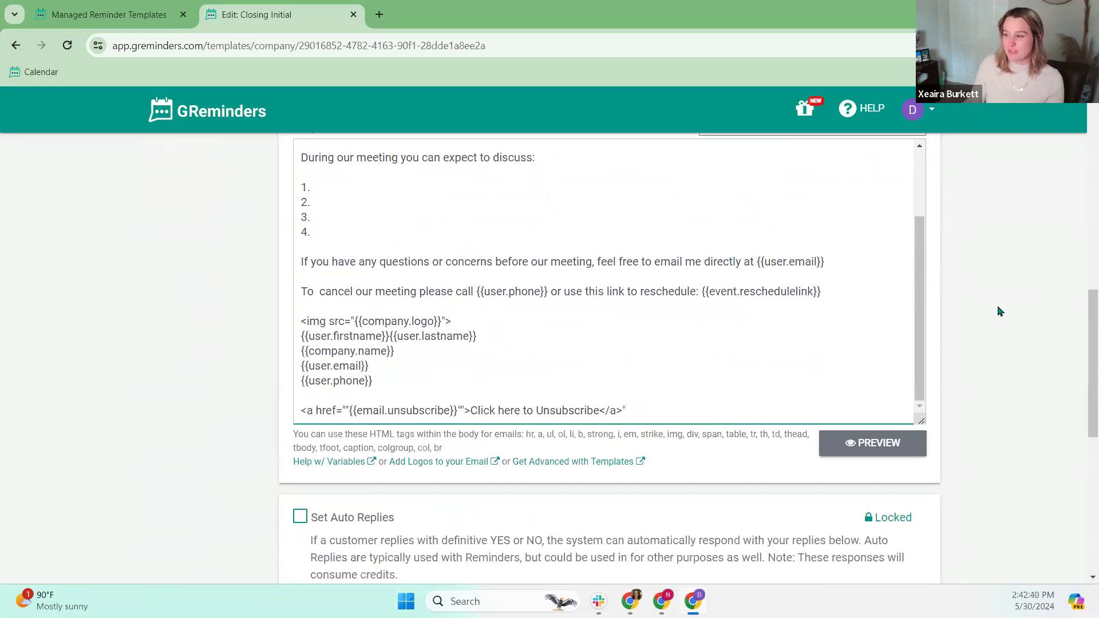
Return to the Managed Reminder Templates list and review its entries through NO SHOW All Events Follow Up and Initial ALL
{"action": "scroll", "coordinate": [185, 320], "scroll_direction": "up", "scroll_amount": 1}
{"action": "scroll", "coordinate": [186, 321], "scroll_direction": "up", "scroll_amount": 8}
{"action": "left_click", "coordinate": [192, 451]}
{"action": "scroll", "coordinate": [706, 385], "scroll_direction": "down", "scroll_amount": 3}
{"action": "scroll", "coordinate": [846, 421], "scroll_direction": "down", "scroll_amount": 2}
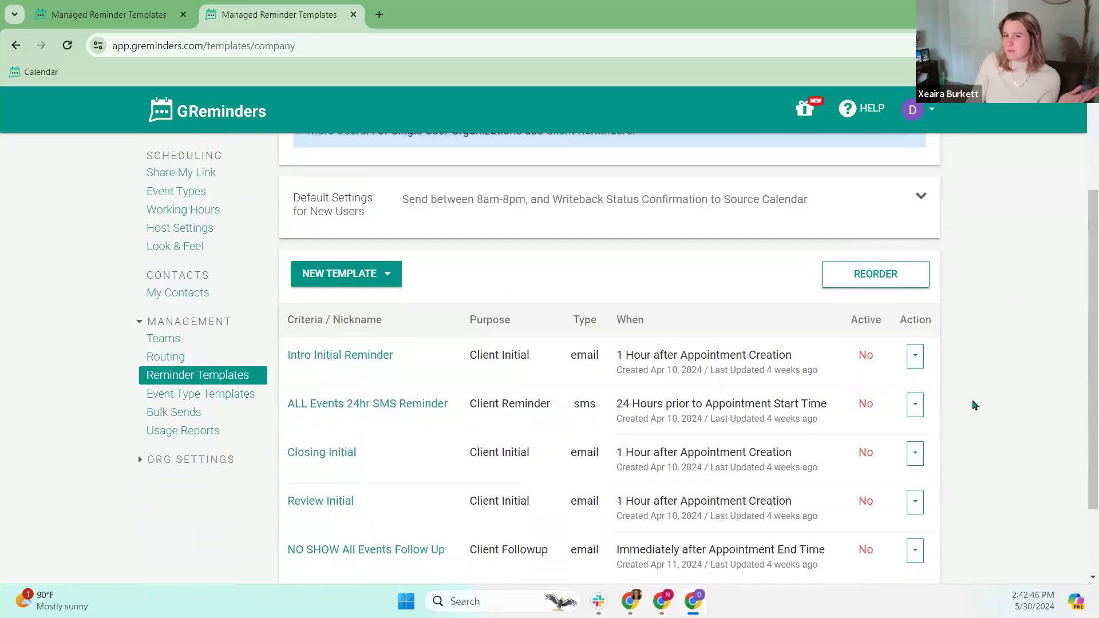
{"action": "scroll", "coordinate": [975, 405], "scroll_direction": "down", "scroll_amount": 2}
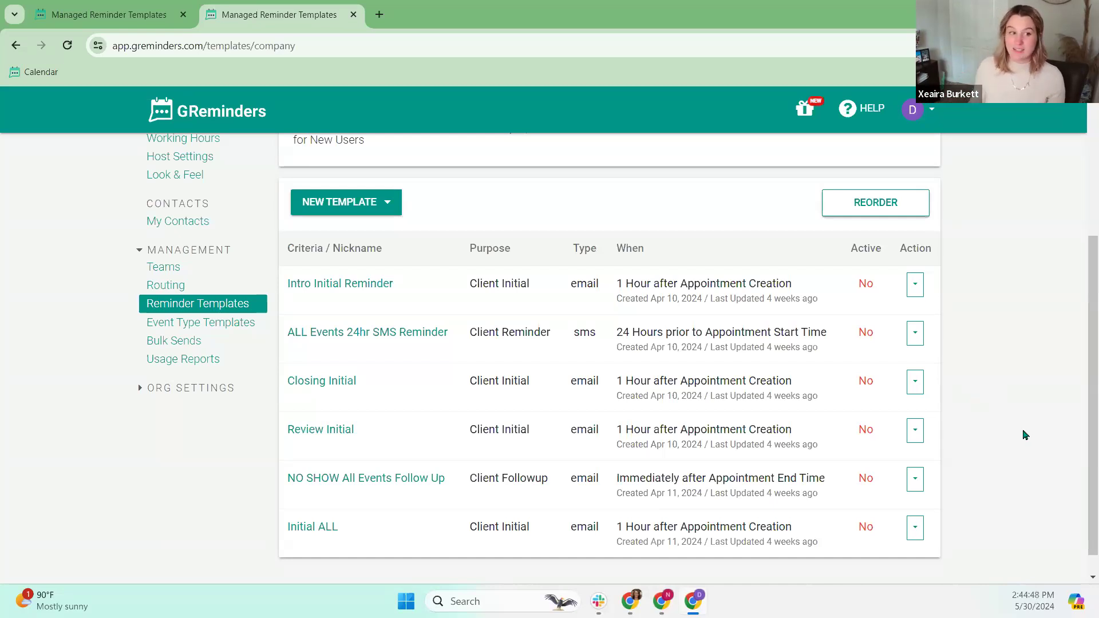
{"action": "scroll", "coordinate": [1025, 435], "scroll_direction": "down", "scroll_amount": 1}
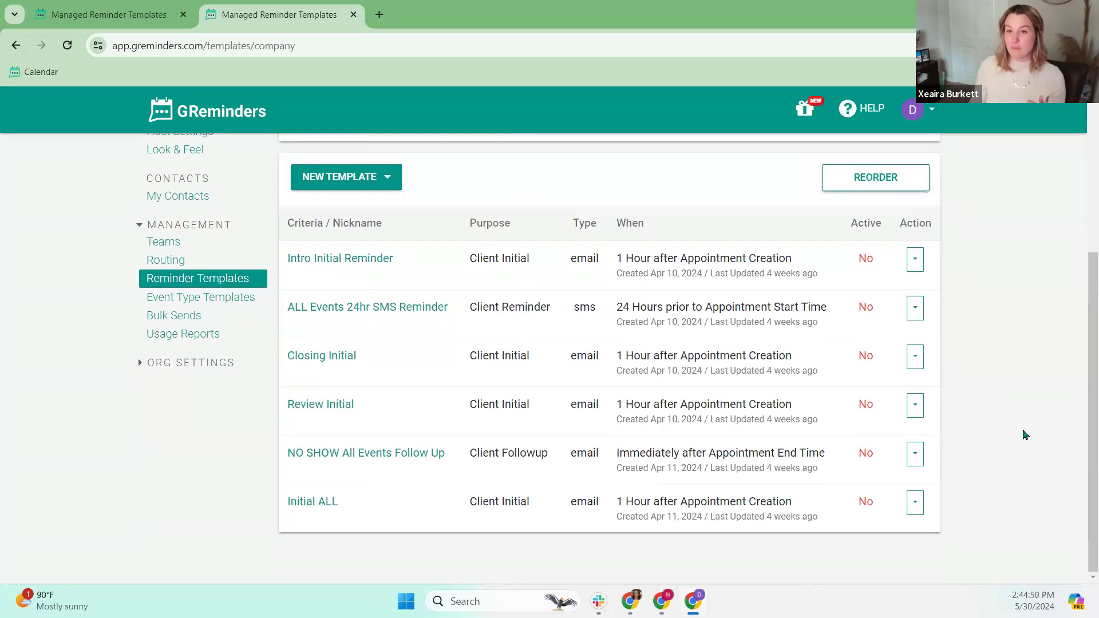
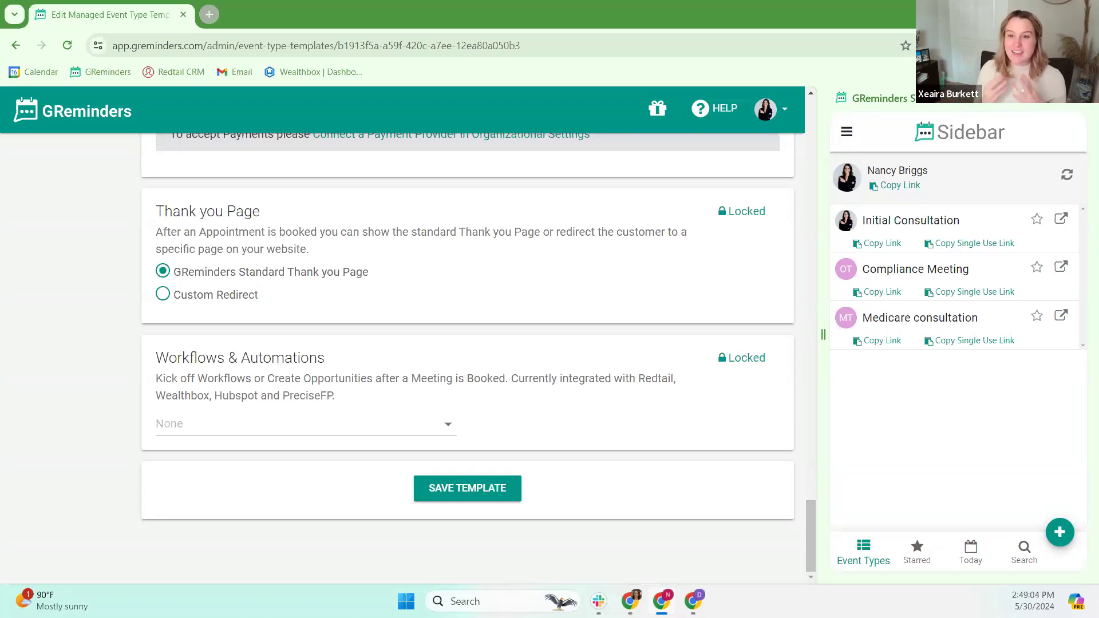
Open the Initial Consultation booking page, choose the 1:00pm slot on Wednesday, June 5, and review the booking form without scheduling
{"action": "left_click", "coordinate": [1061, 219]}
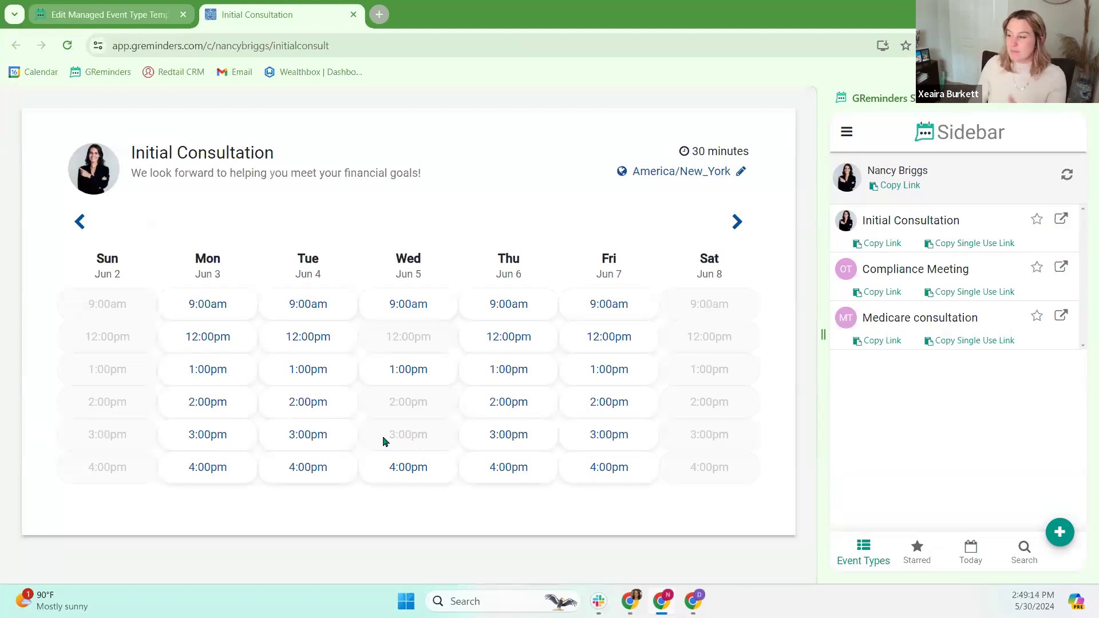
{"action": "left_click", "coordinate": [419, 383]}
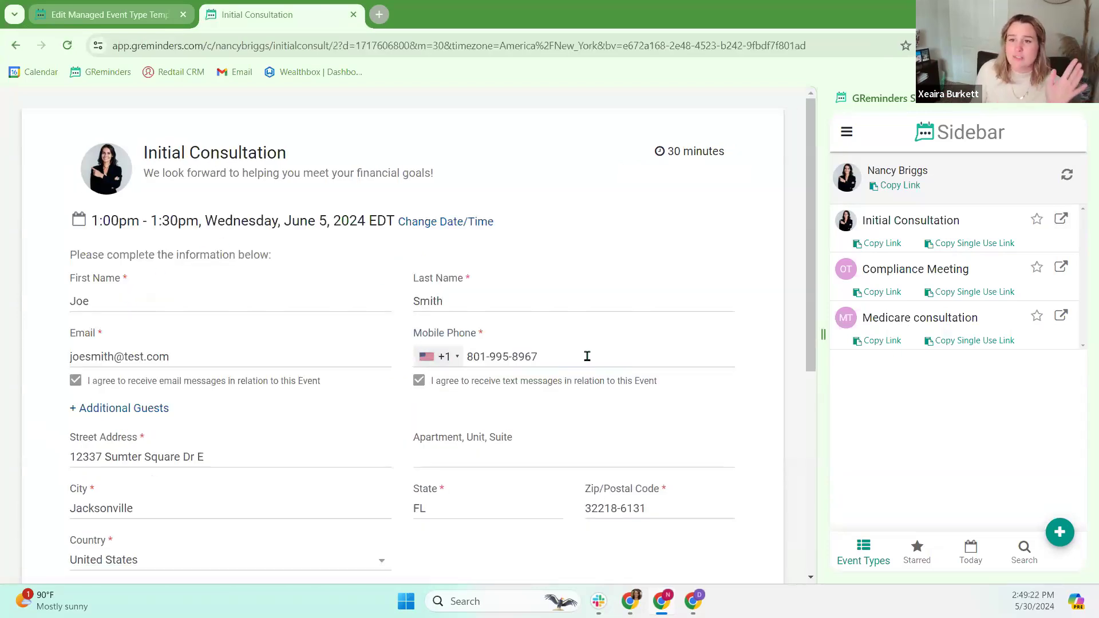
{"action": "scroll", "coordinate": [545, 412], "scroll_direction": "down", "scroll_amount": 2}
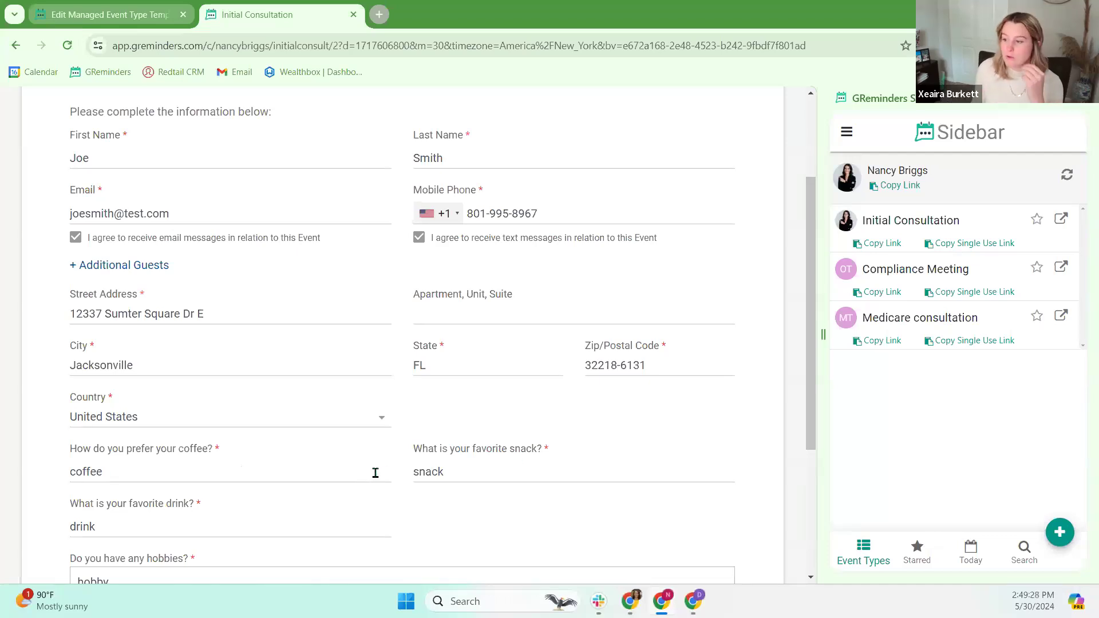
{"action": "scroll", "coordinate": [375, 472], "scroll_direction": "down", "scroll_amount": 1}
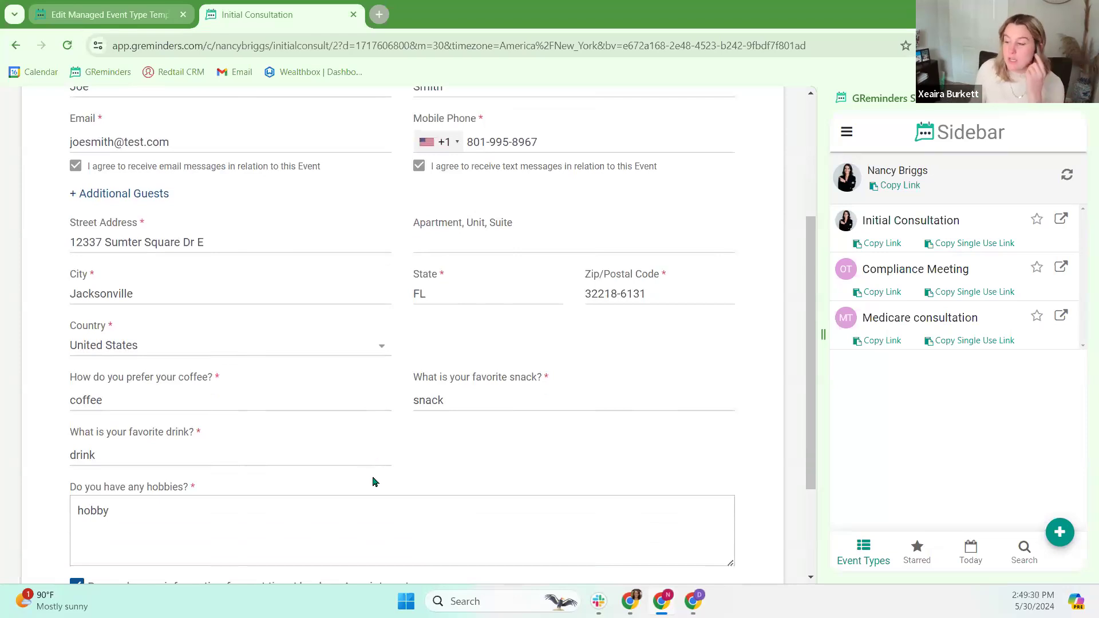
{"action": "scroll", "coordinate": [380, 470], "scroll_direction": "down", "scroll_amount": 2}
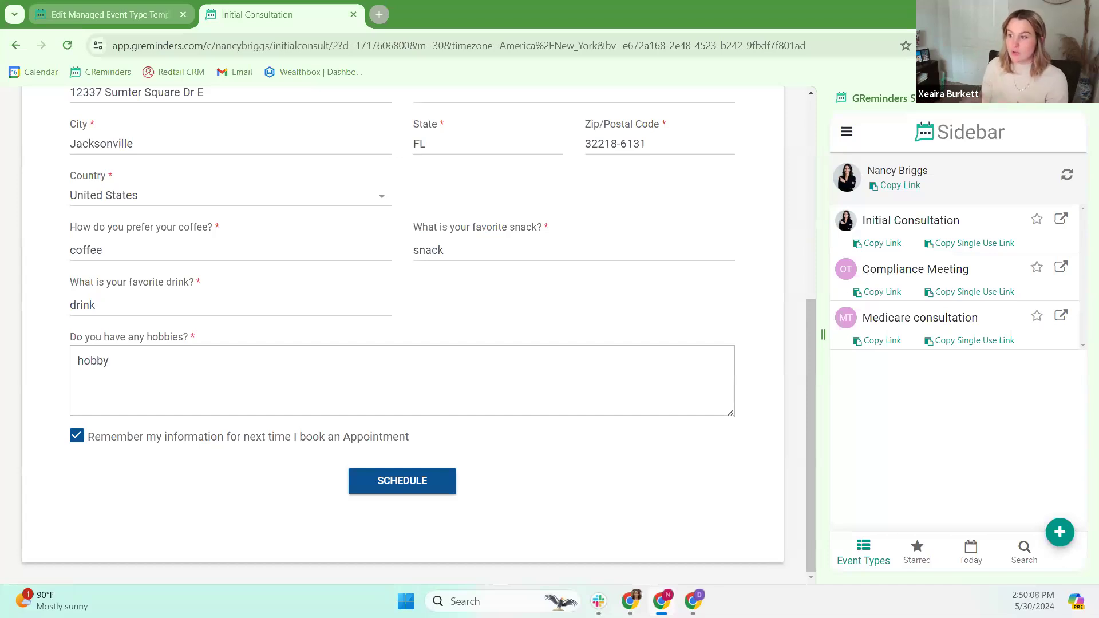
Go back to the booking calendar's available times for the week of June 9, and switch to the presentation's GReminders website slide
{"action": "left_click", "coordinate": [13, 46]}
{"action": "left_click", "coordinate": [739, 223]}
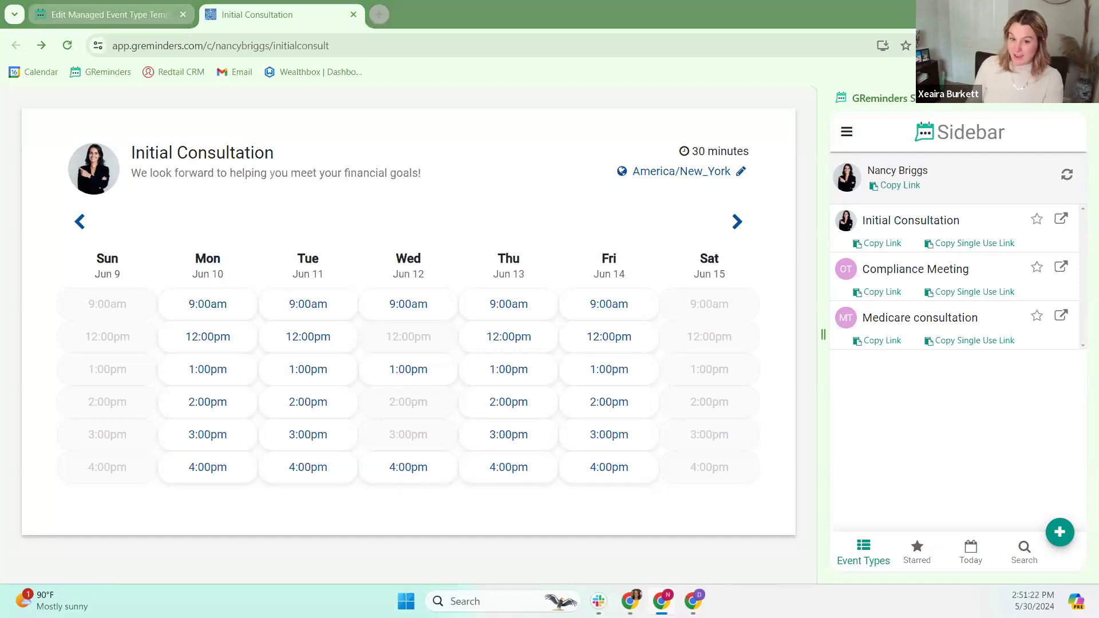
{"action": "key", "text": "alt+Tab"}
{"action": "left_click", "coordinate": [264, 471]}
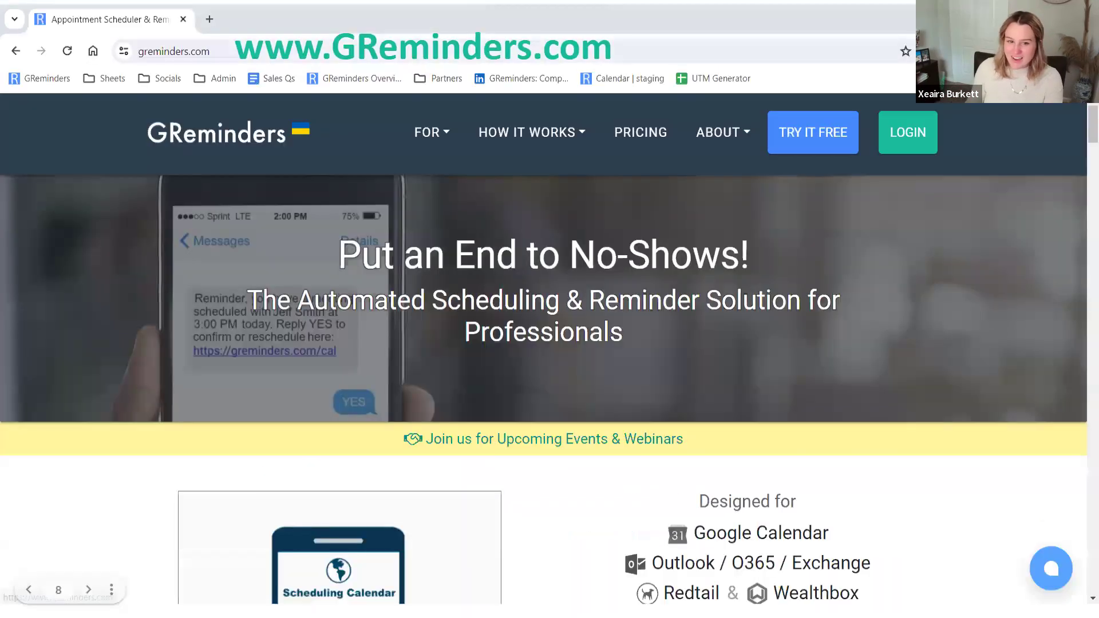